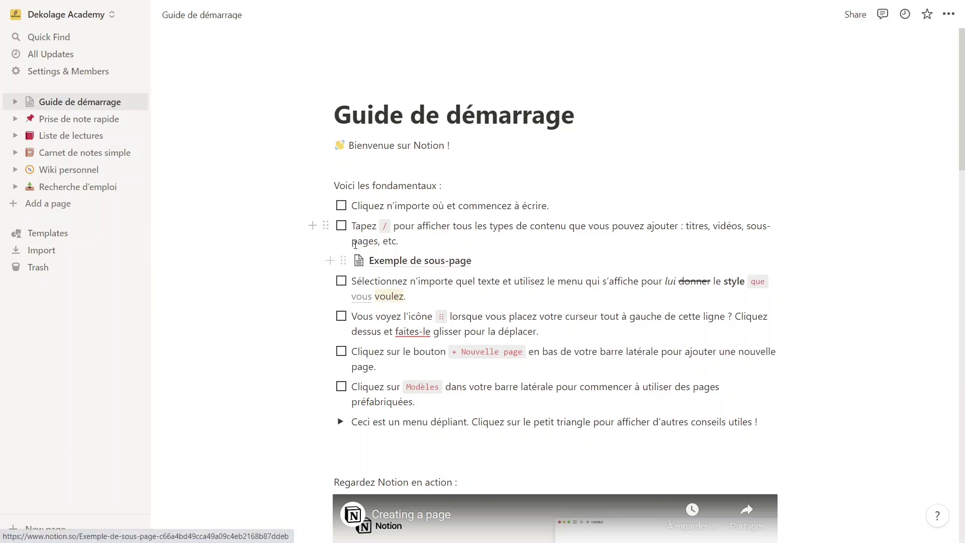
Step: Create a new private page titled "Librairie de ressources graphiques" and continue with an empty body
left_click(48, 532)
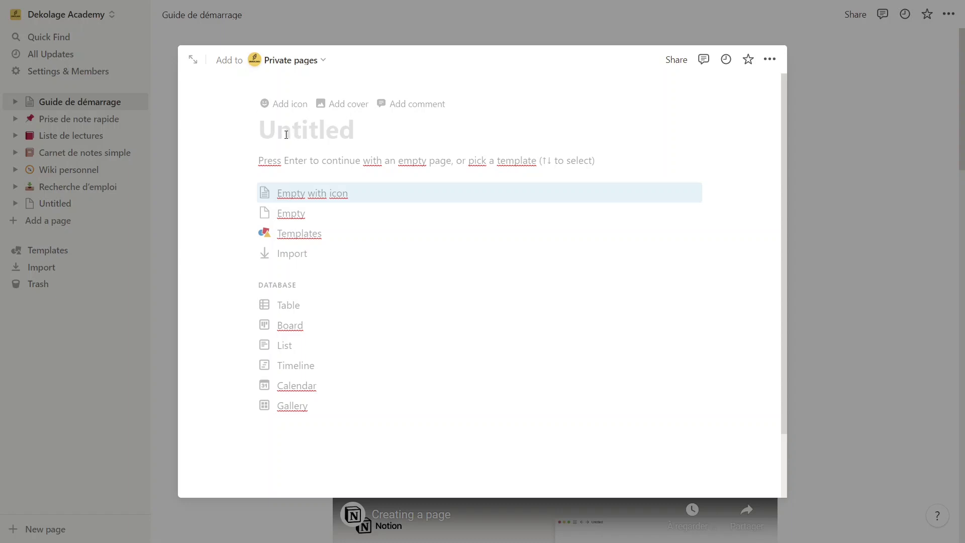
type("L")
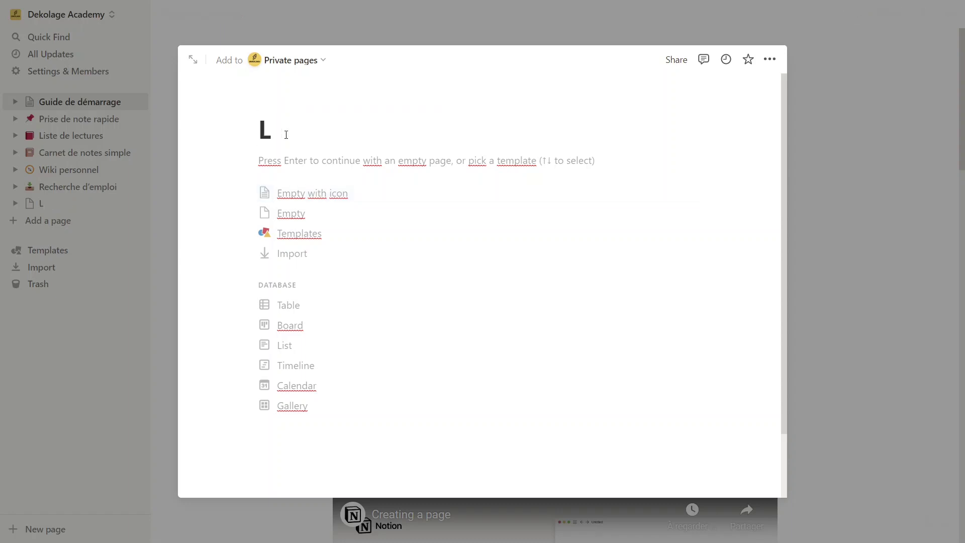
type("ibrairie ")
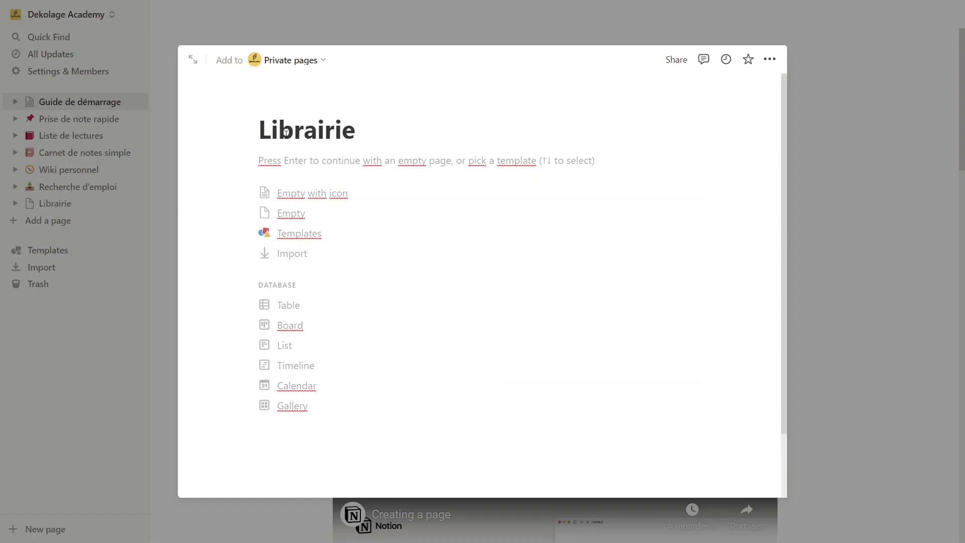
type("de ressources")
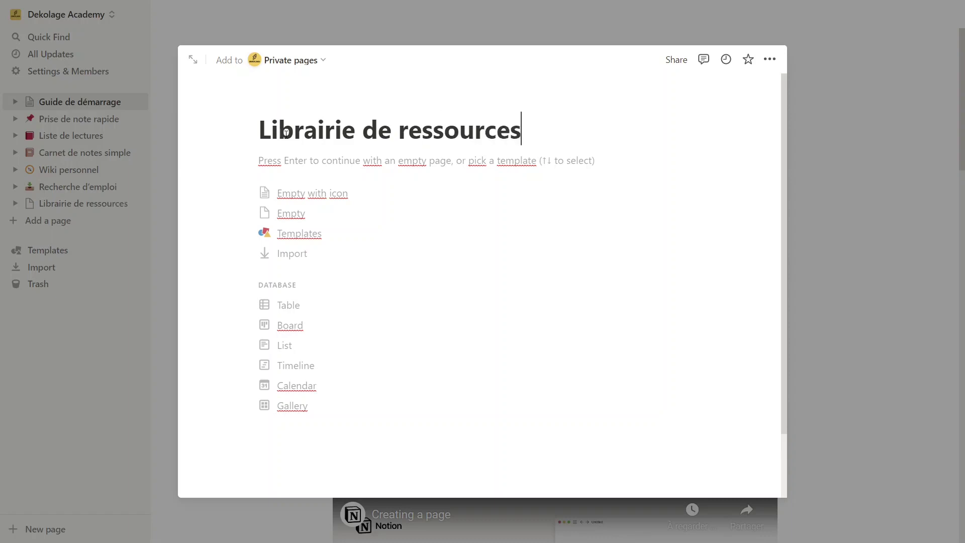
type(" graphiques")
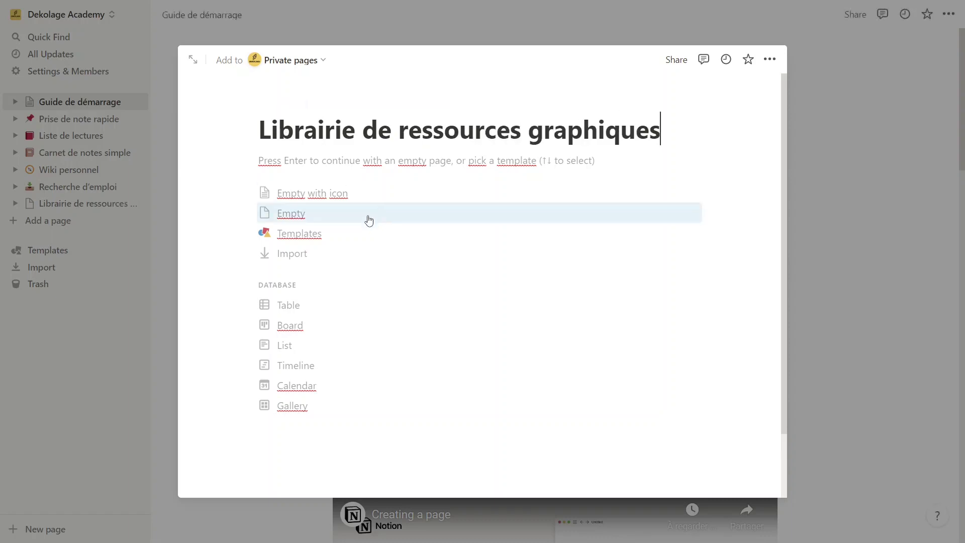
key("Return")
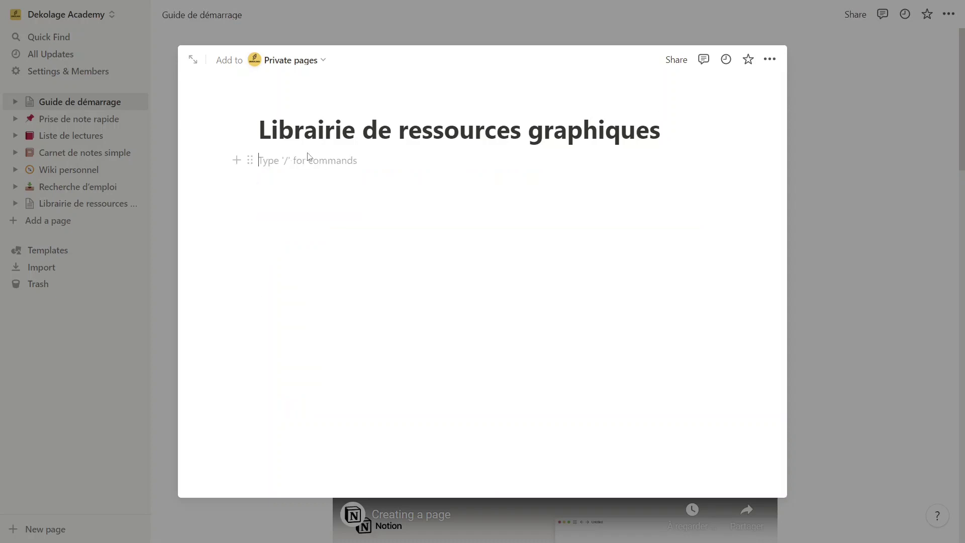
key("Up")
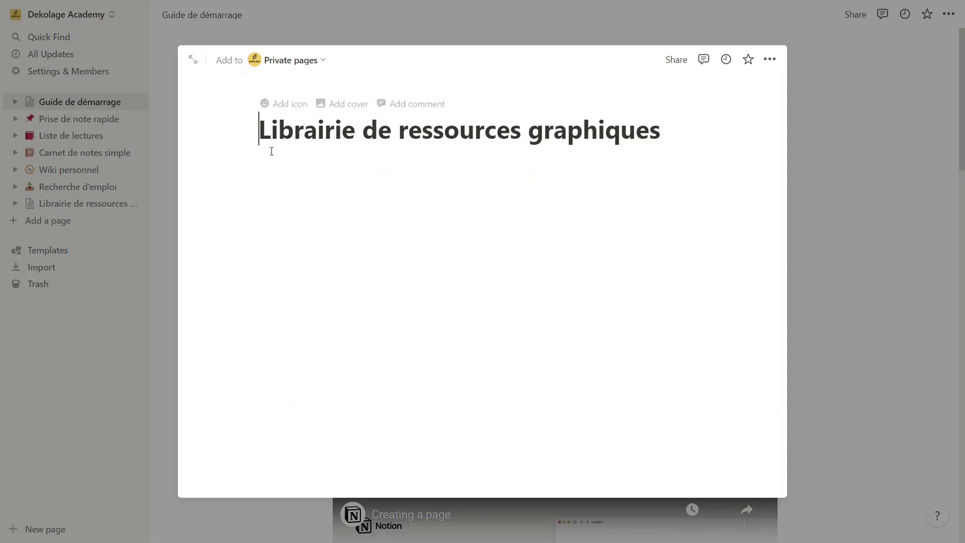
left_click(294, 158)
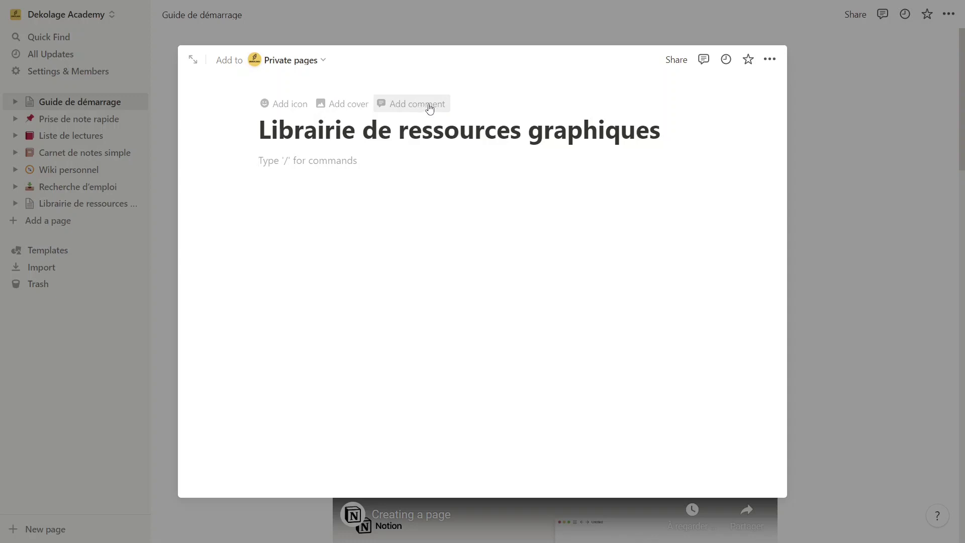
Step: Add an icon to the page and set it to the artist palette emoji found by filtering for "color"
left_click(281, 104)
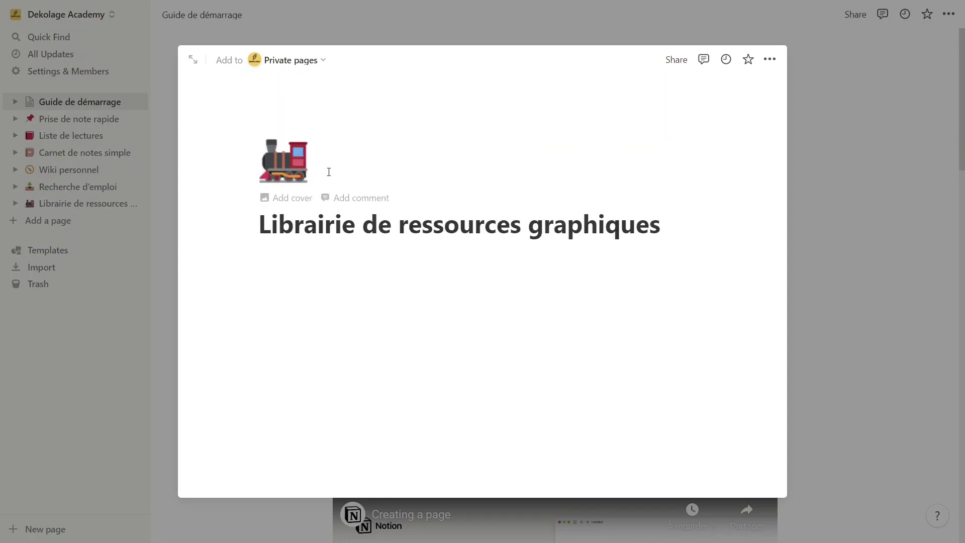
left_click(294, 162)
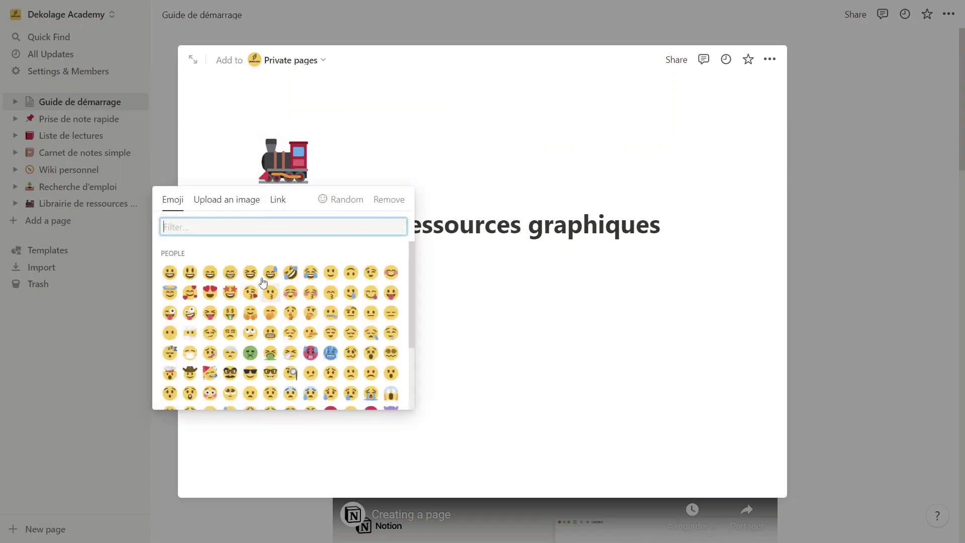
scroll(270, 341, "down", 3)
scroll(272, 300, "up", 1)
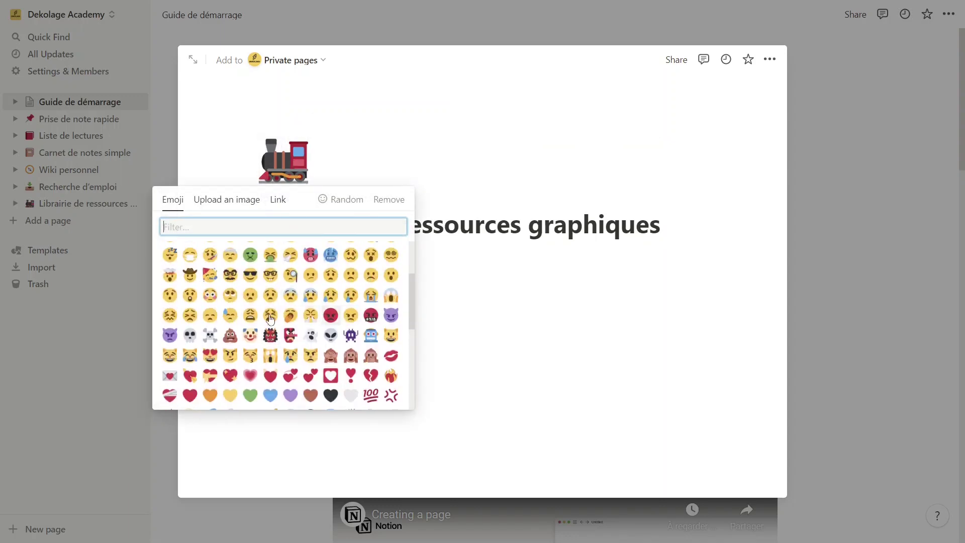
scroll(261, 312, "down", 4)
scroll(261, 317, "down", 5)
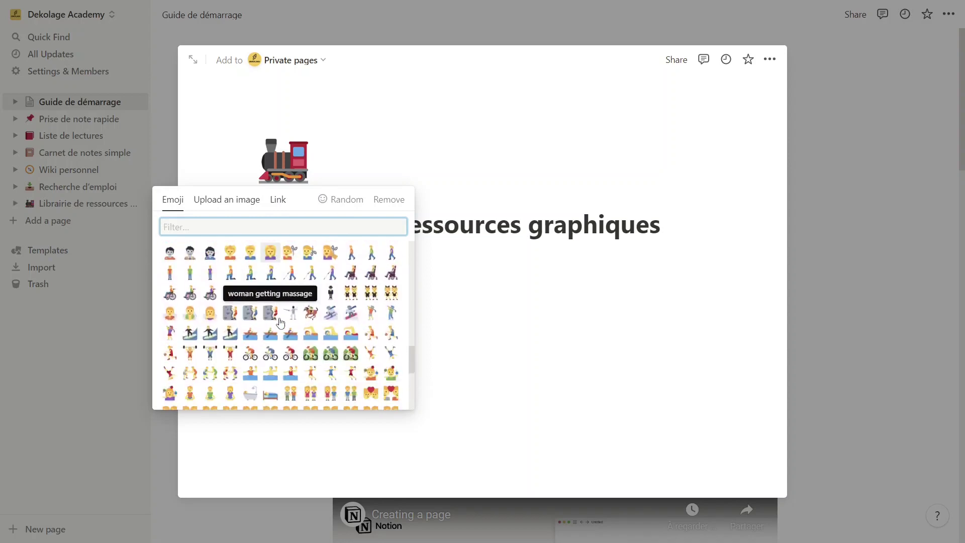
scroll(235, 336, "down", 5)
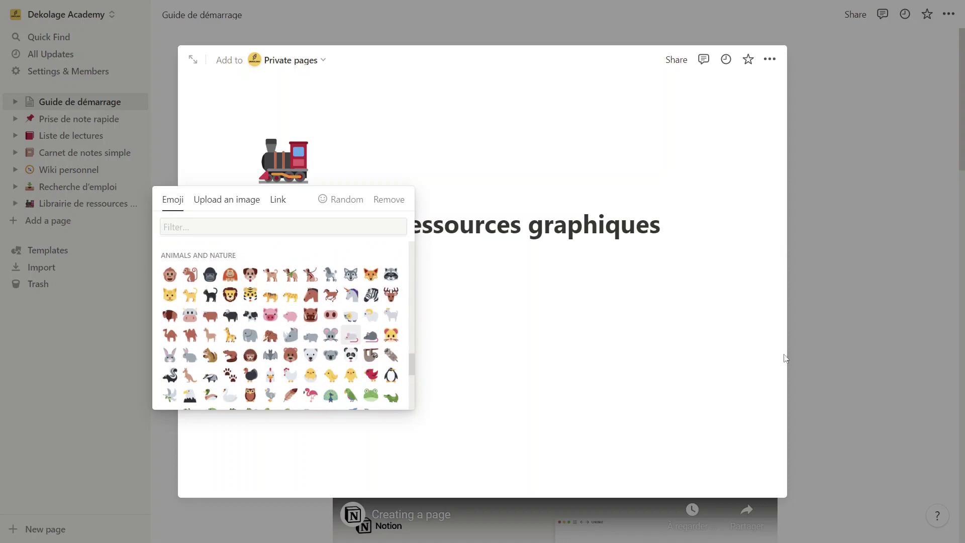
left_click(239, 231)
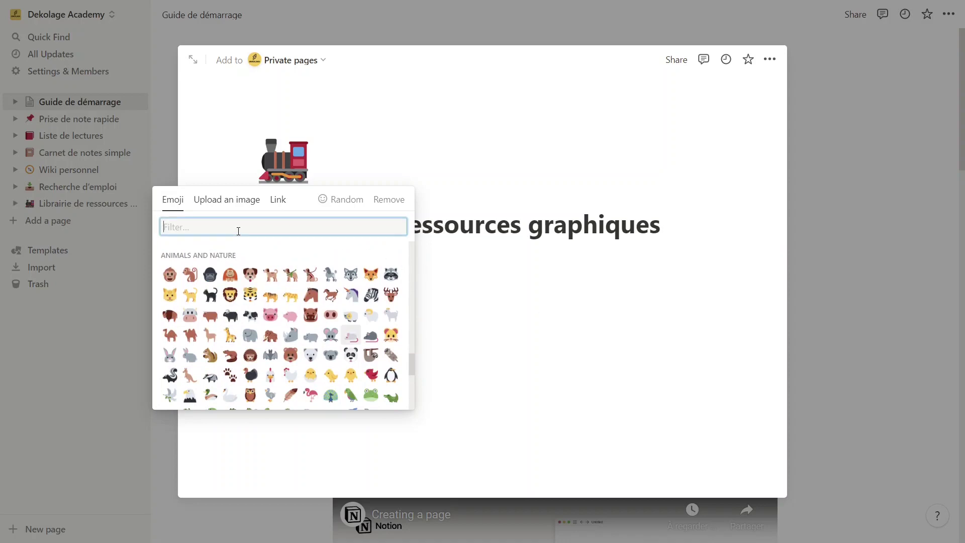
type("color")
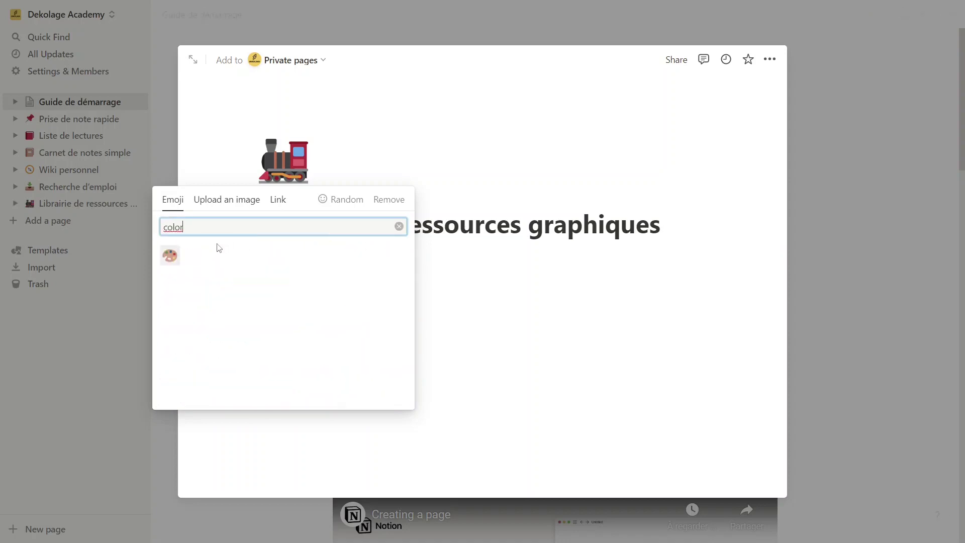
left_click(171, 255)
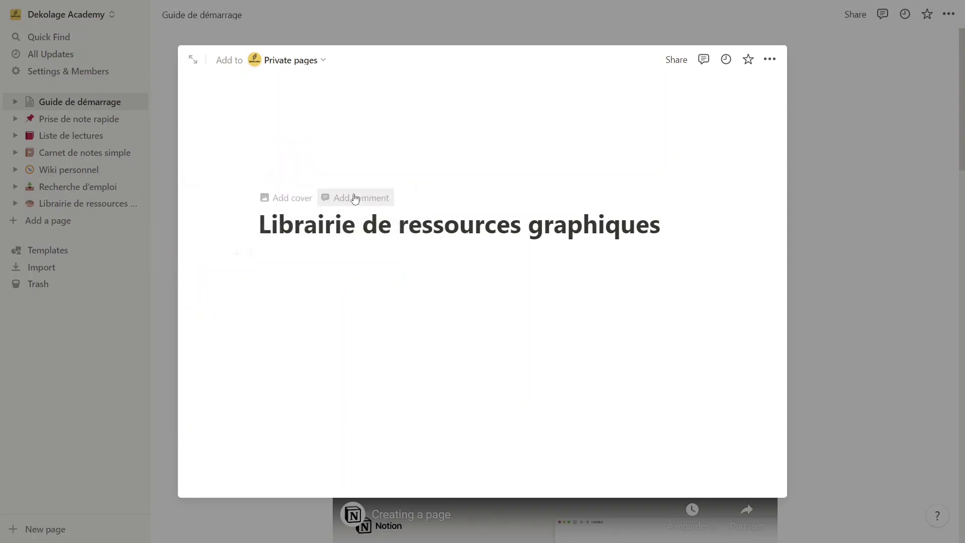
Step: Add a cover to the page and change it to the blue-to-red gradient from the gallery
left_click(287, 198)
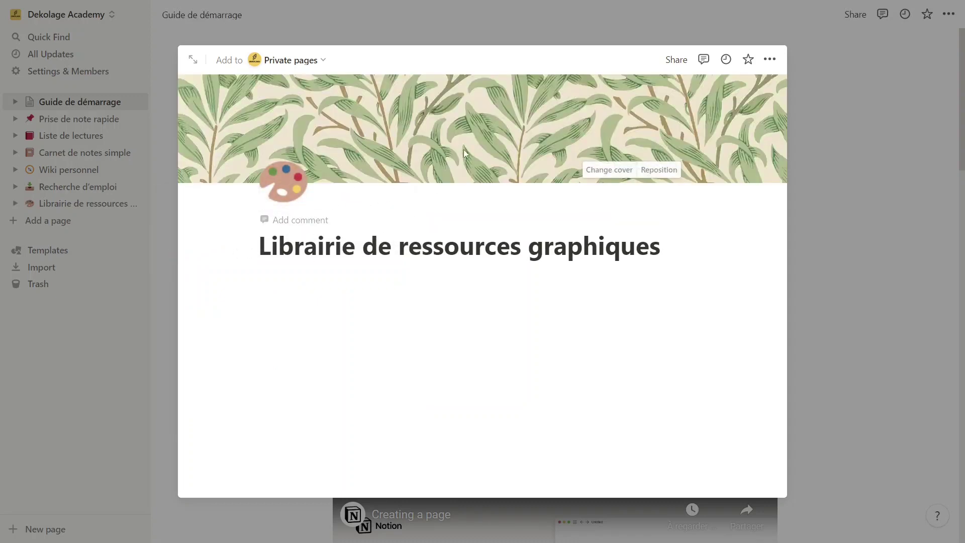
left_click(607, 170)
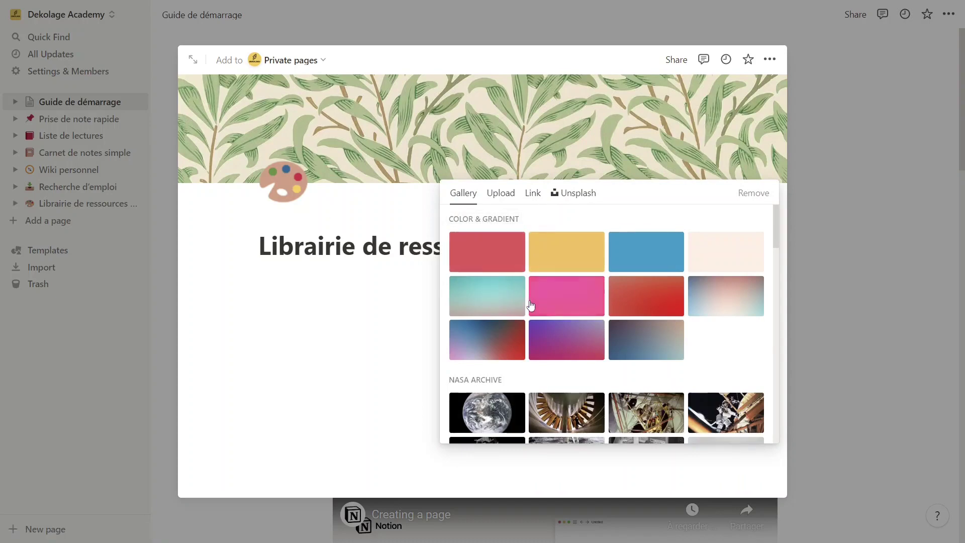
left_click(500, 338)
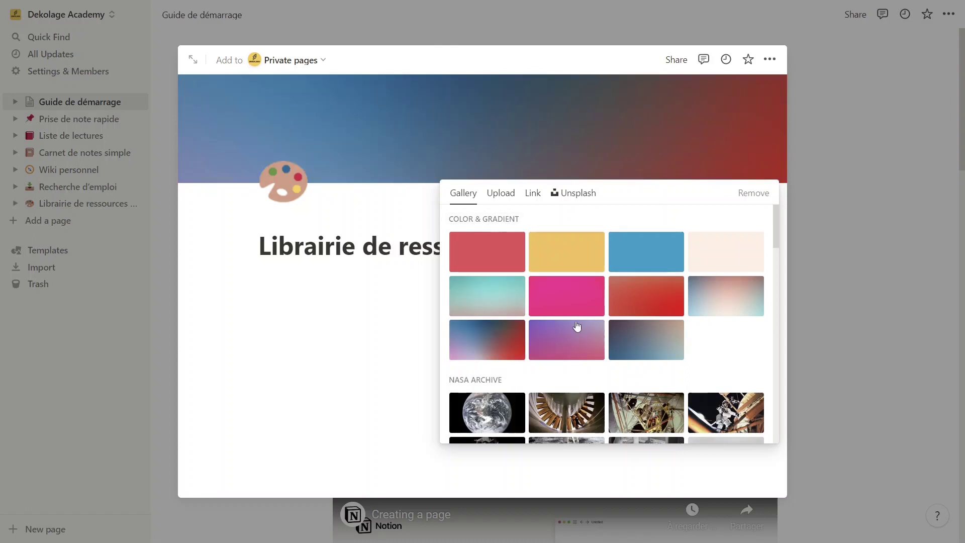
Step: Replace the cover with an Unsplash photo of colour swatches and a tablet on a dark desk, searching for "design"
scroll(577, 324, "down", 2)
scroll(588, 329, "down", 8)
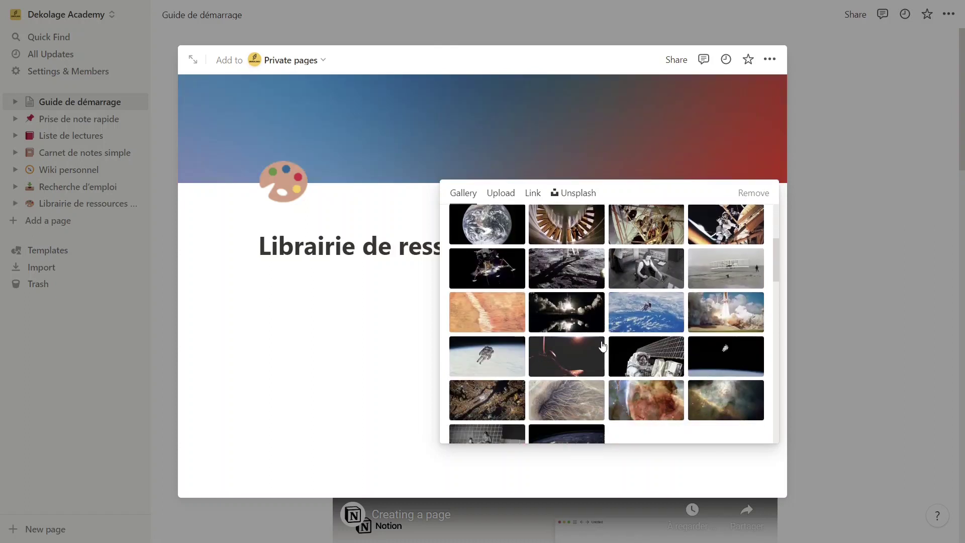
scroll(602, 342, "up", 10)
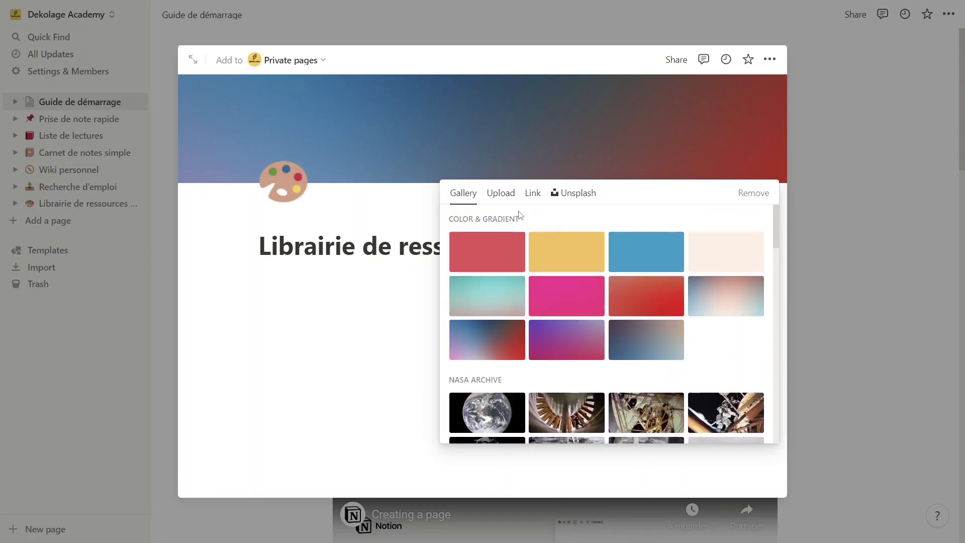
left_click(501, 197)
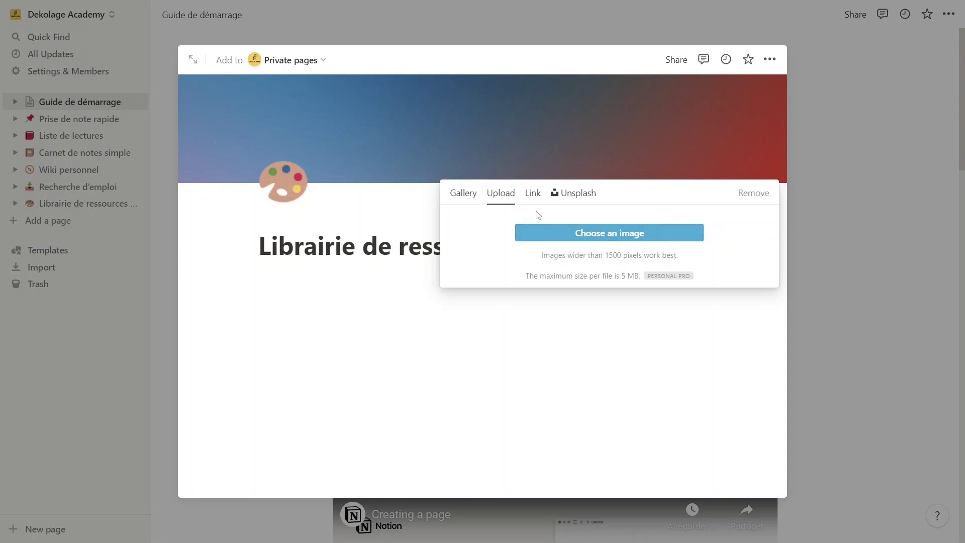
left_click(533, 194)
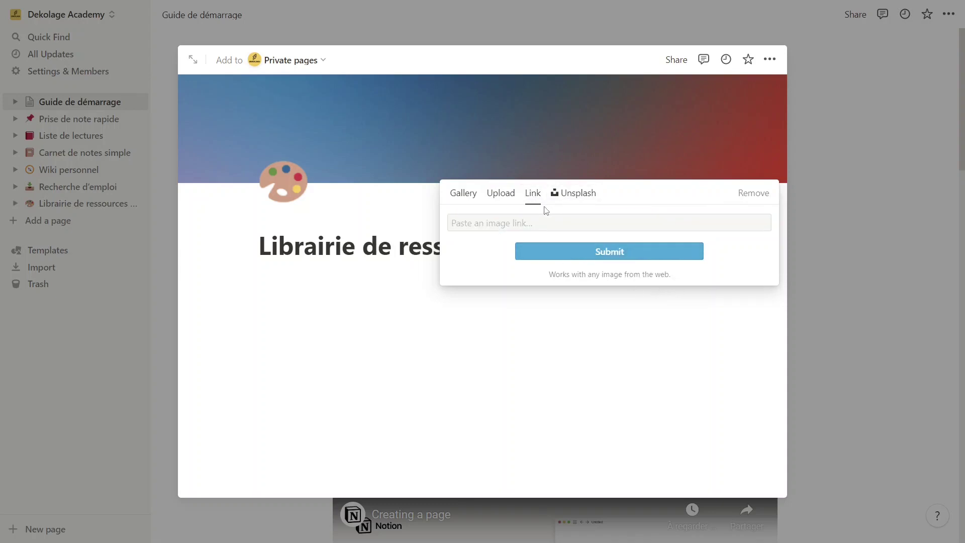
left_click(572, 193)
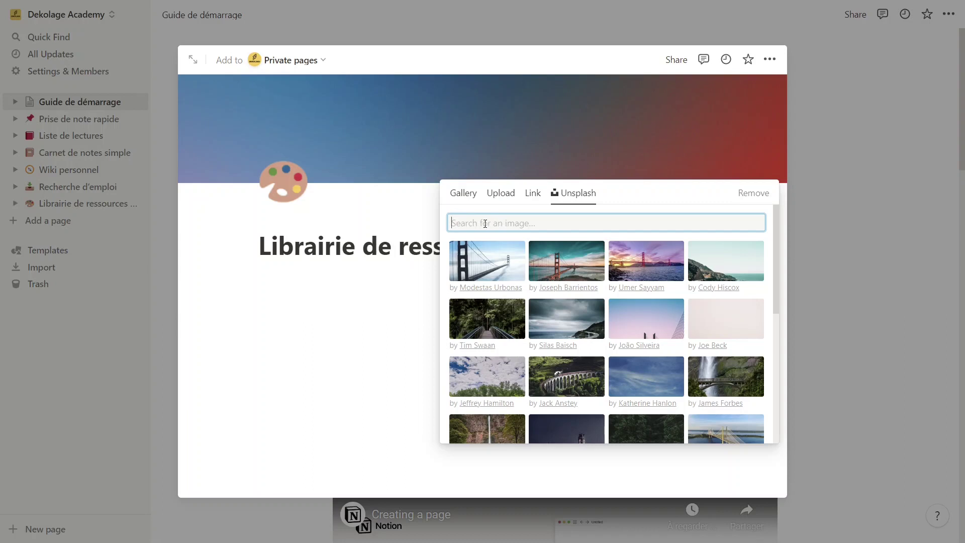
type("design")
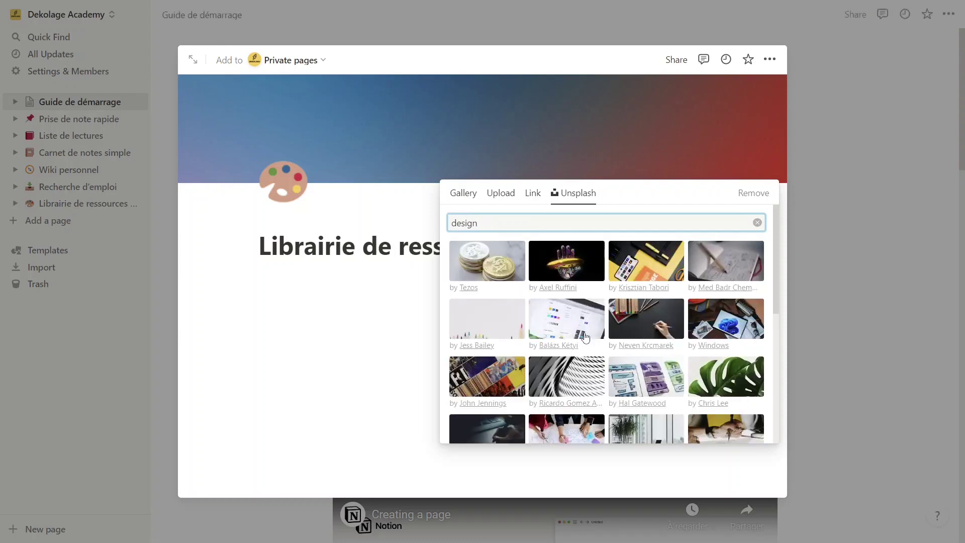
left_click(647, 273)
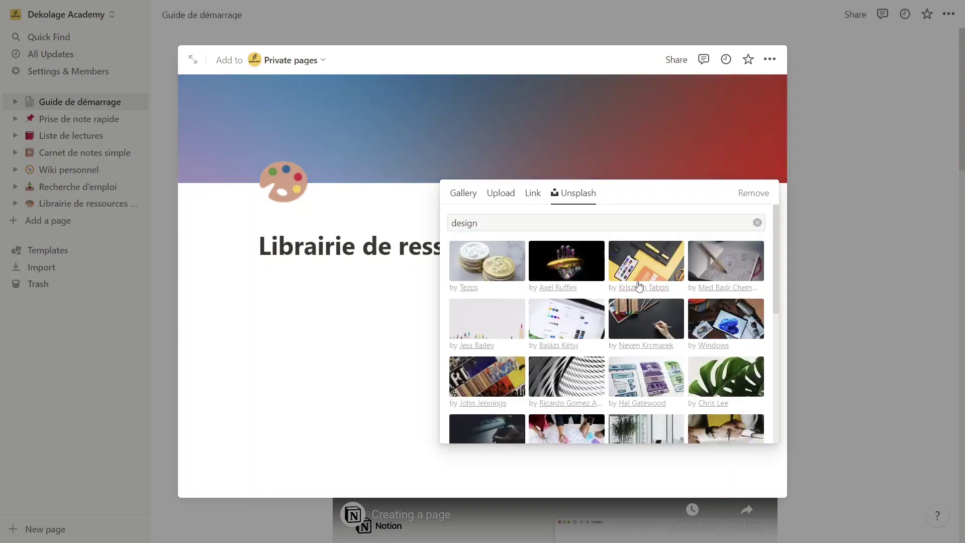
scroll(637, 326, "down", 3)
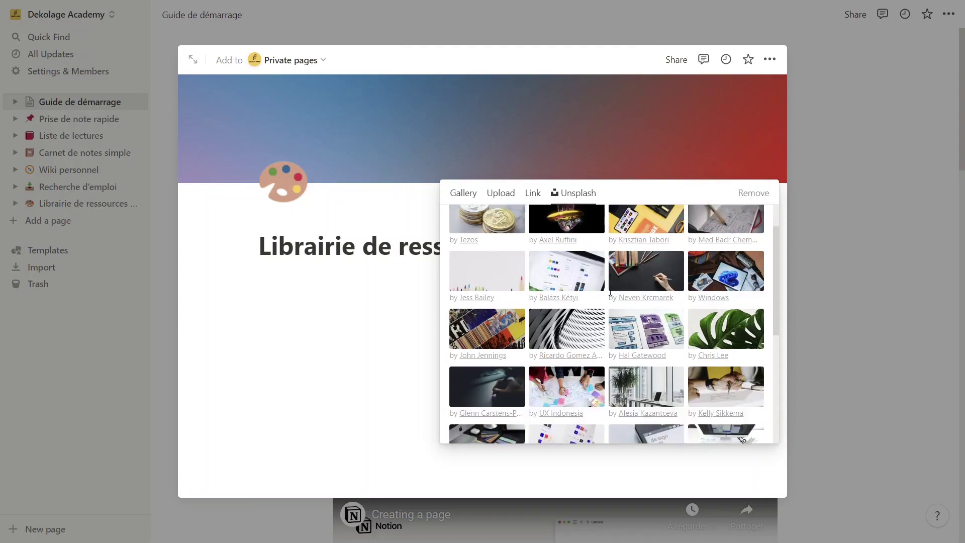
scroll(651, 329, "down", 1)
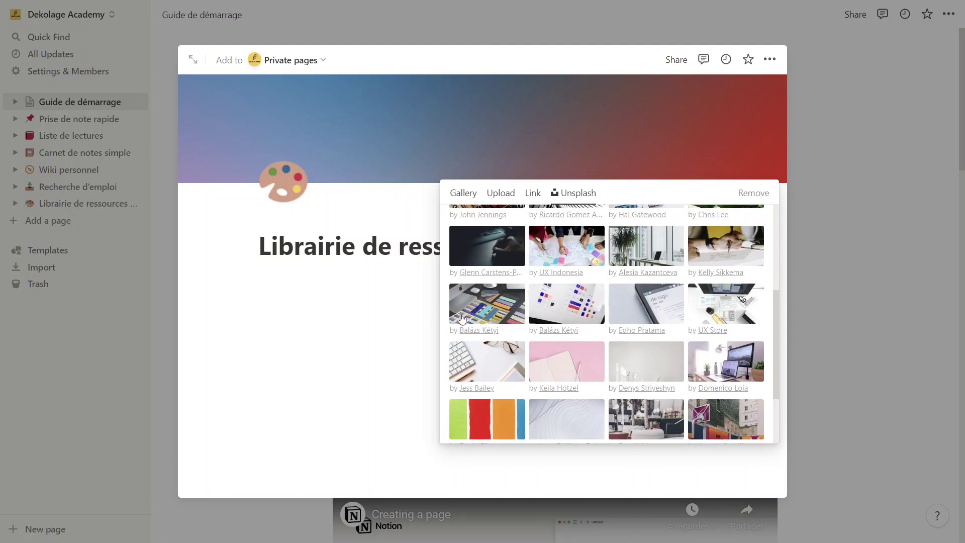
left_click(492, 311)
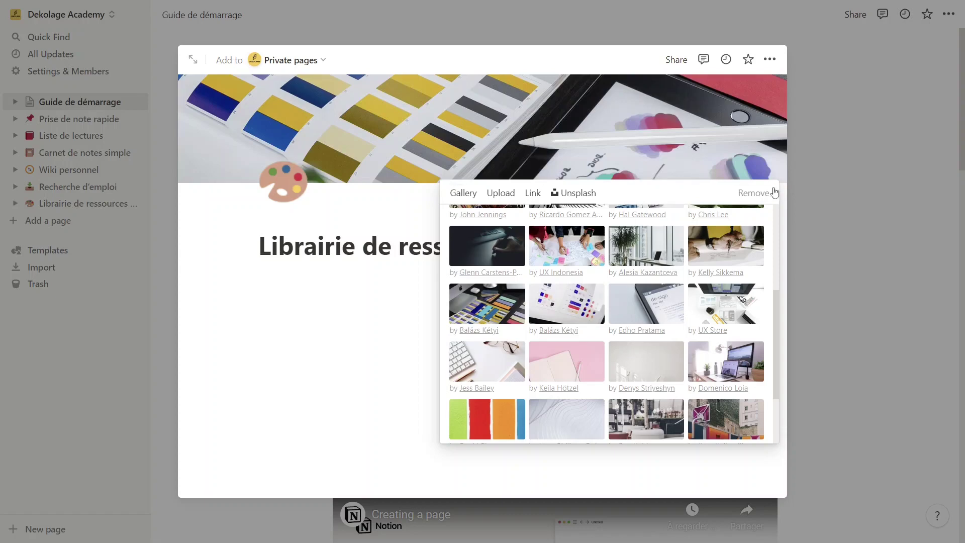
left_click(391, 342)
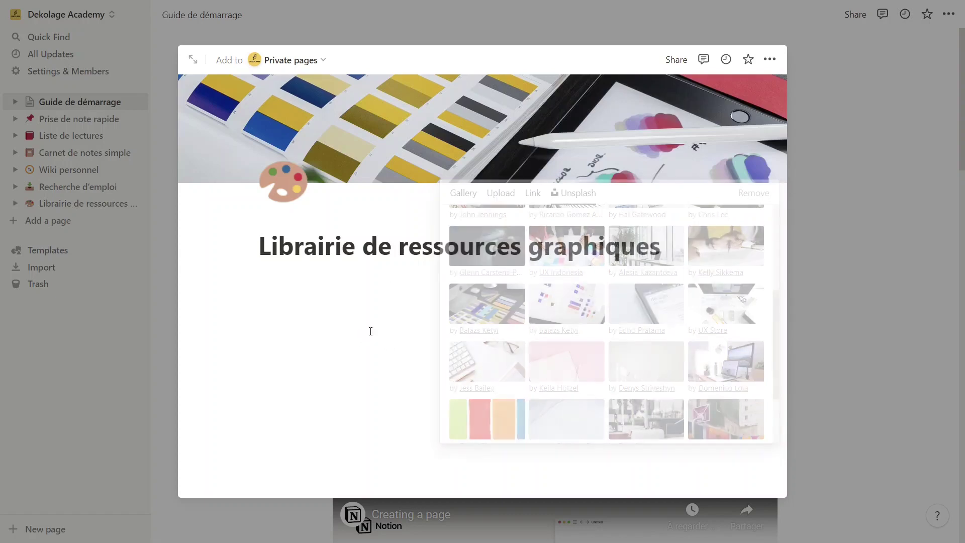
Step: Reposition the cover photo so the cyan and blue swatches sit in the middle of the banner
mouse_move(475, 135)
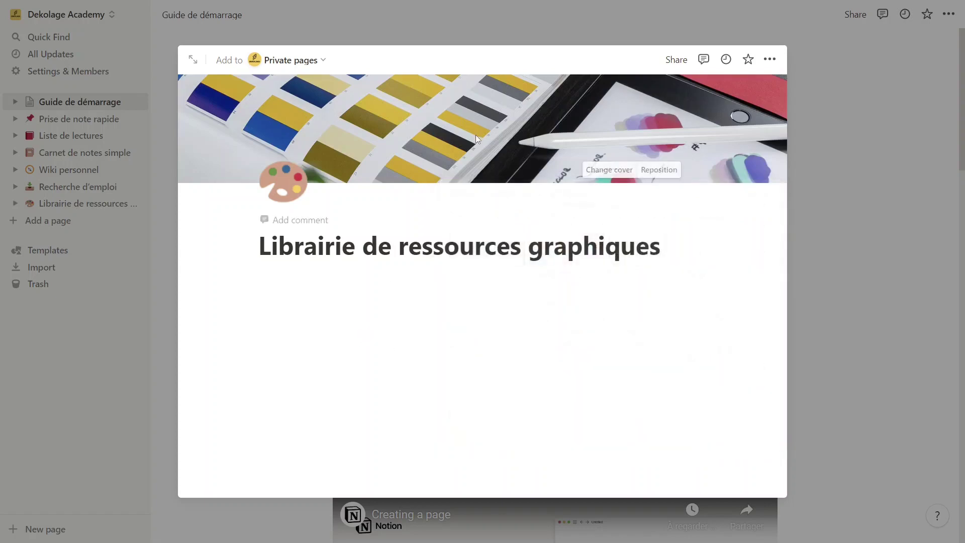
left_click(659, 170)
left_click_drag(567, 128, 639, 127)
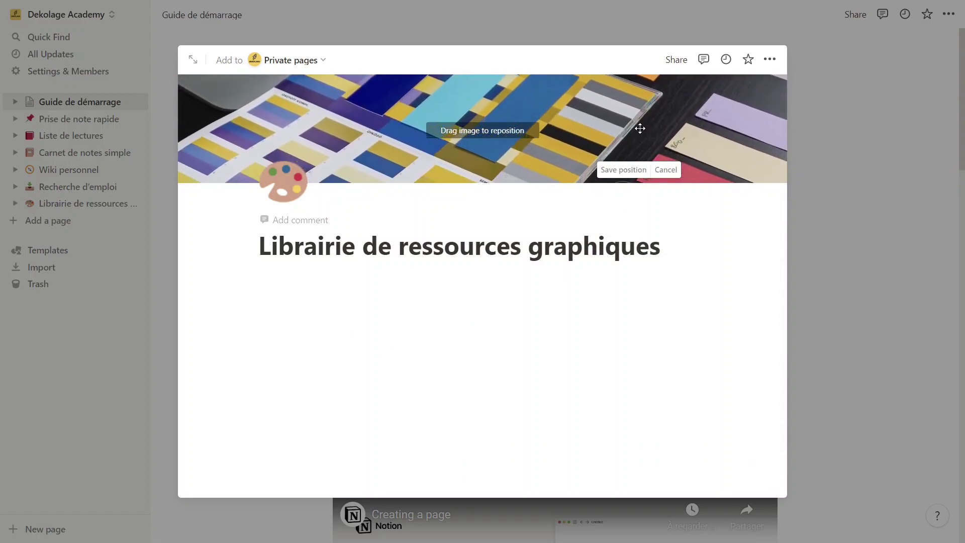
Step: Browse the basic block types that can be inserted in the page body
left_click(590, 317)
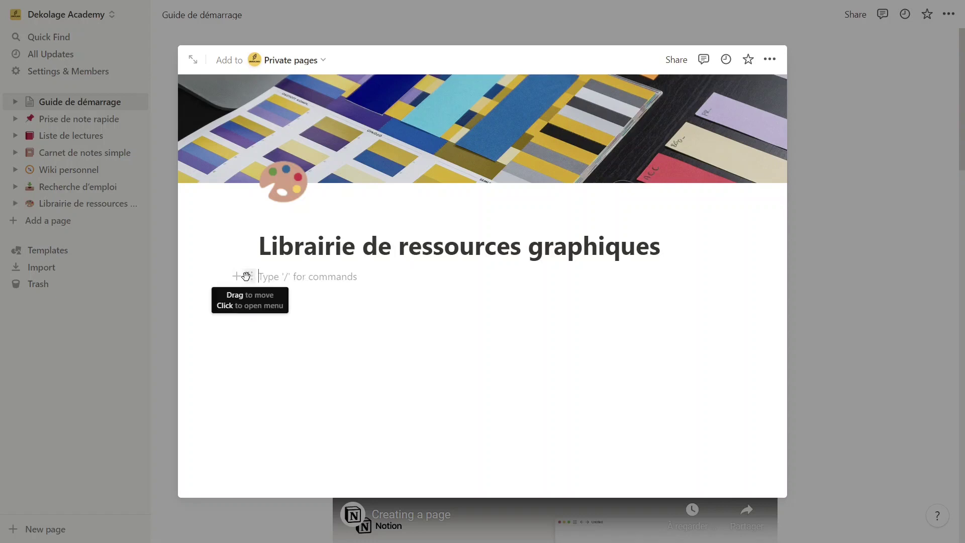
type("/")
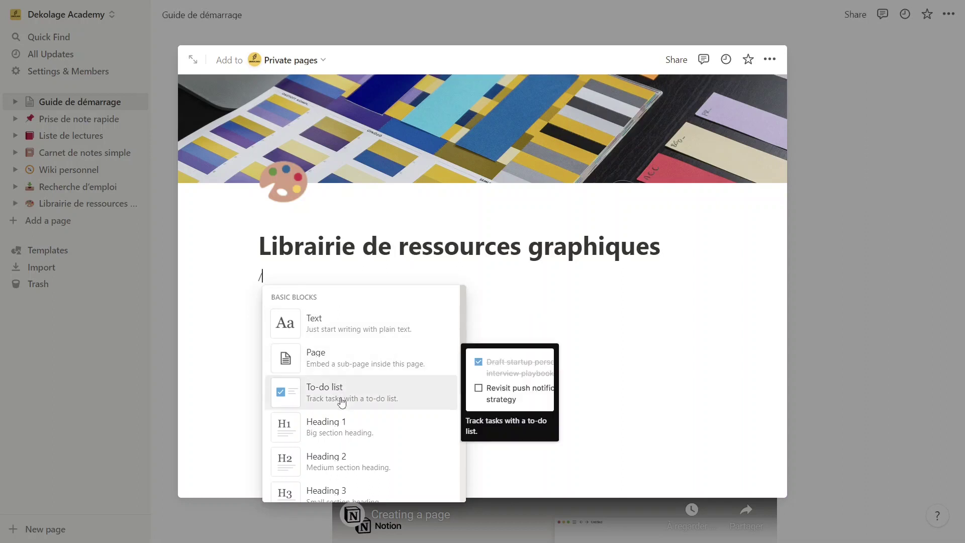
scroll(340, 401, "down", 3)
scroll(361, 386, "up", 2)
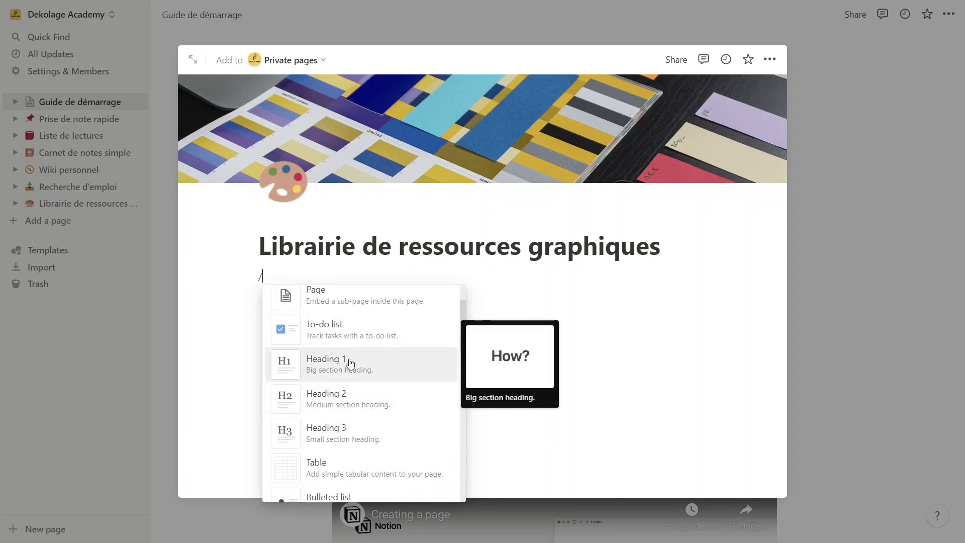
left_click(545, 300)
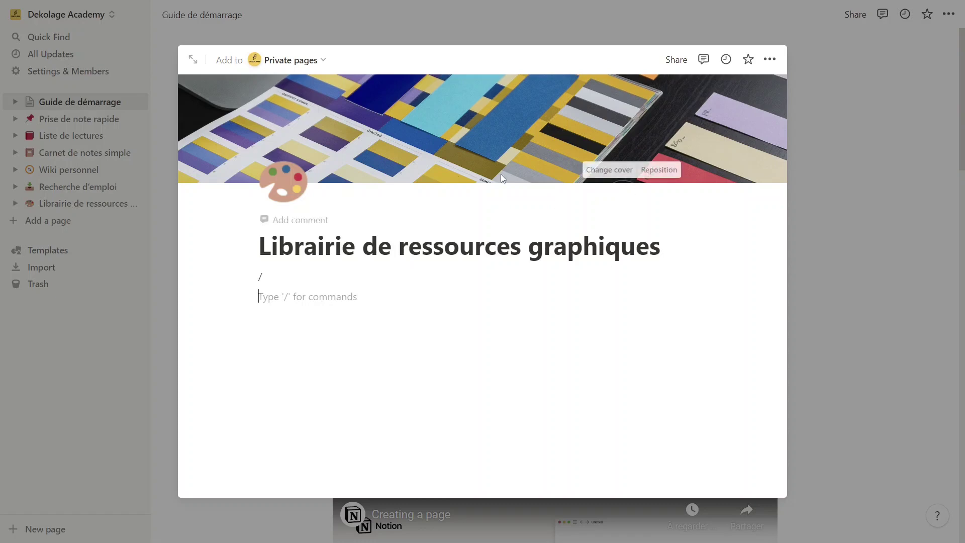
Step: Open the "Librairie de ressources graphiques" page at full size and delete the stray slash from its body
left_click(888, 225)
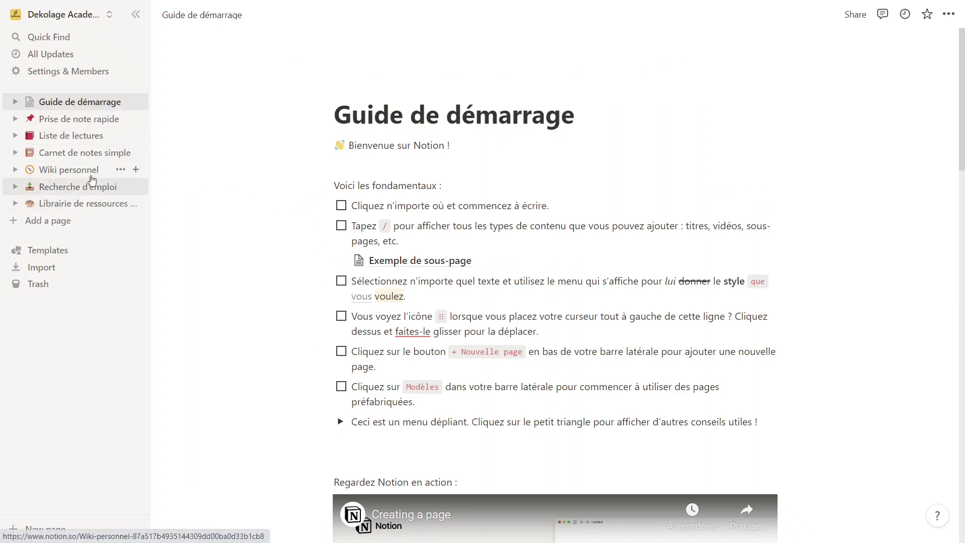
left_click(59, 205)
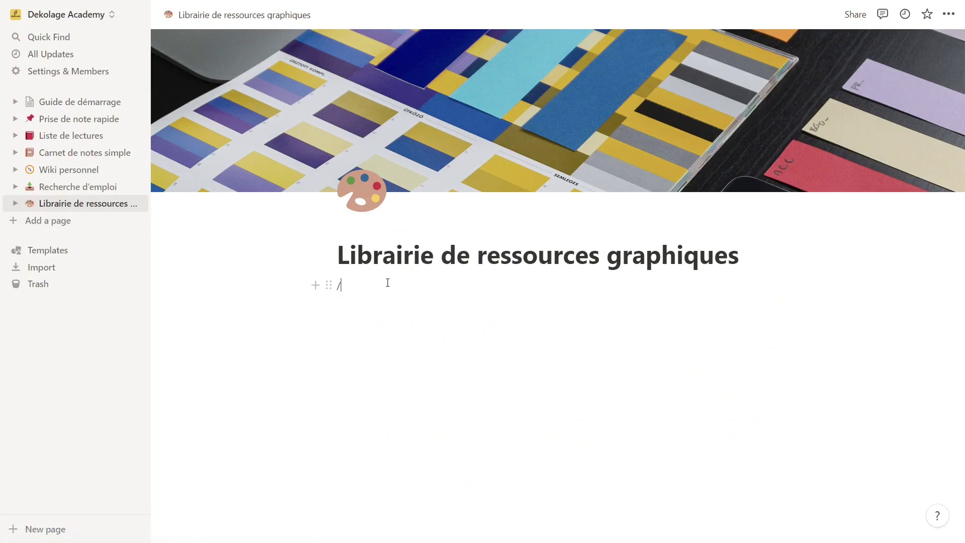
key("BackSpace")
key("Return")
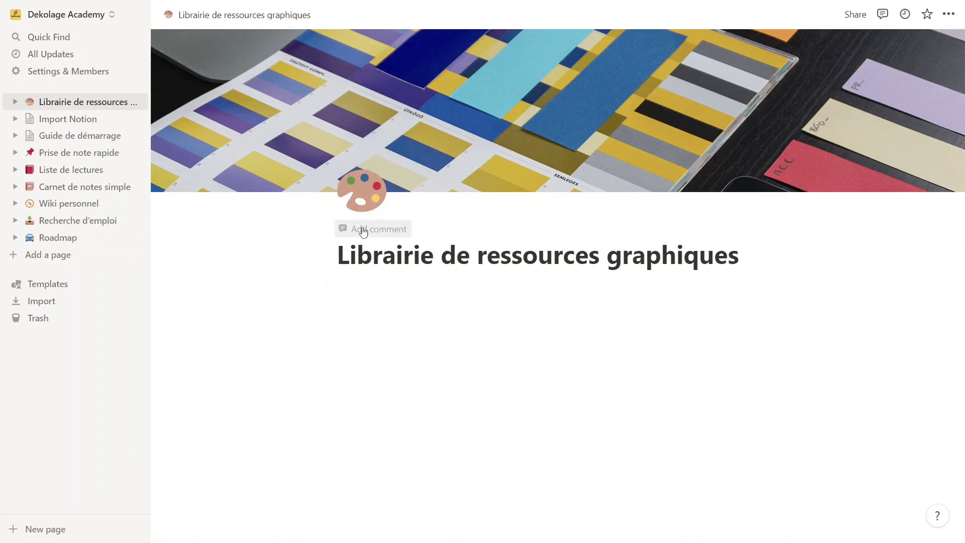
Step: Post a page comment mentioning Dekolage Academy with the text "Test", and mark it as resolved
left_click(358, 228)
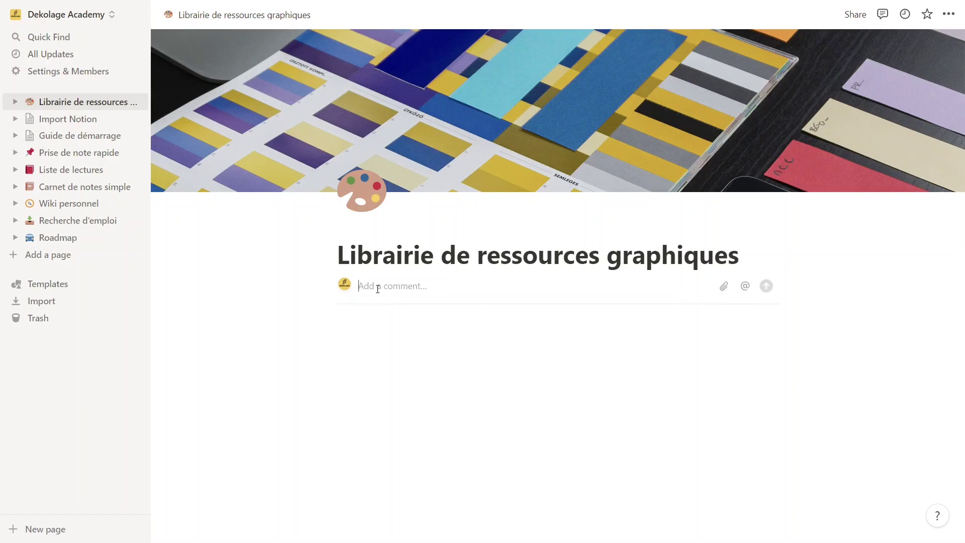
left_click(745, 286)
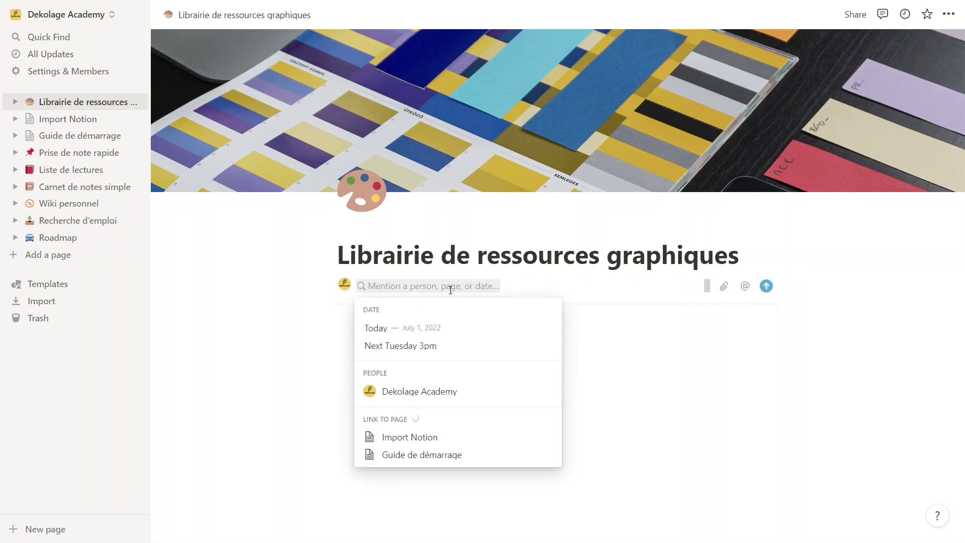
left_click(409, 392)
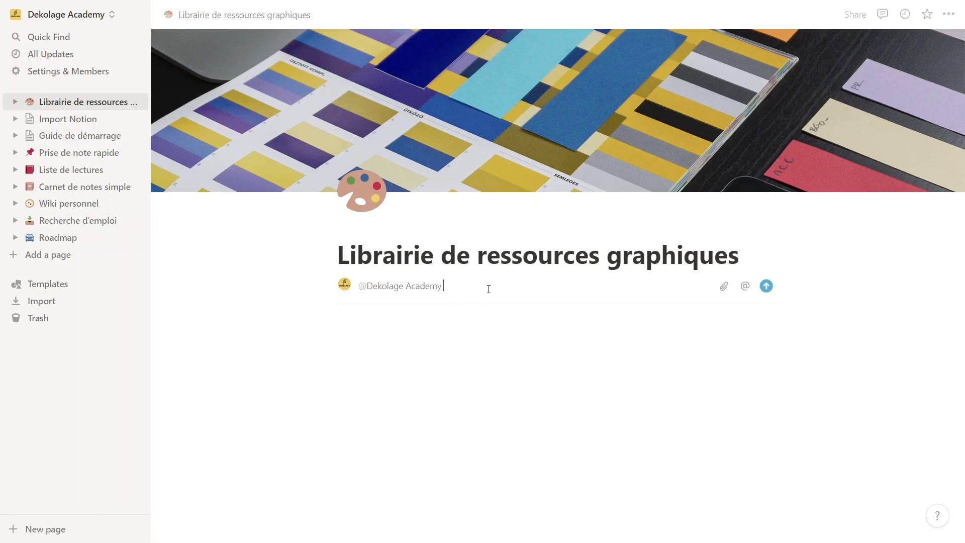
type("Test")
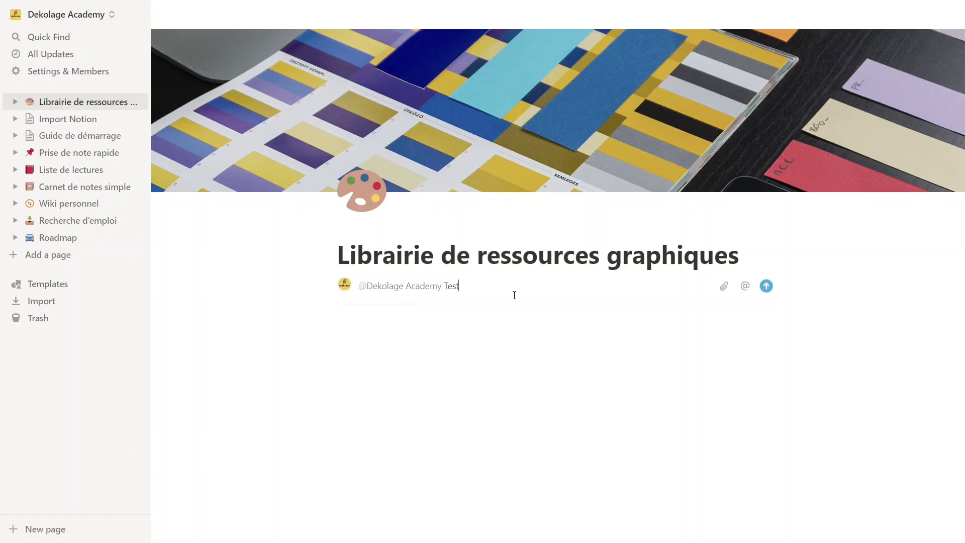
left_click(767, 286)
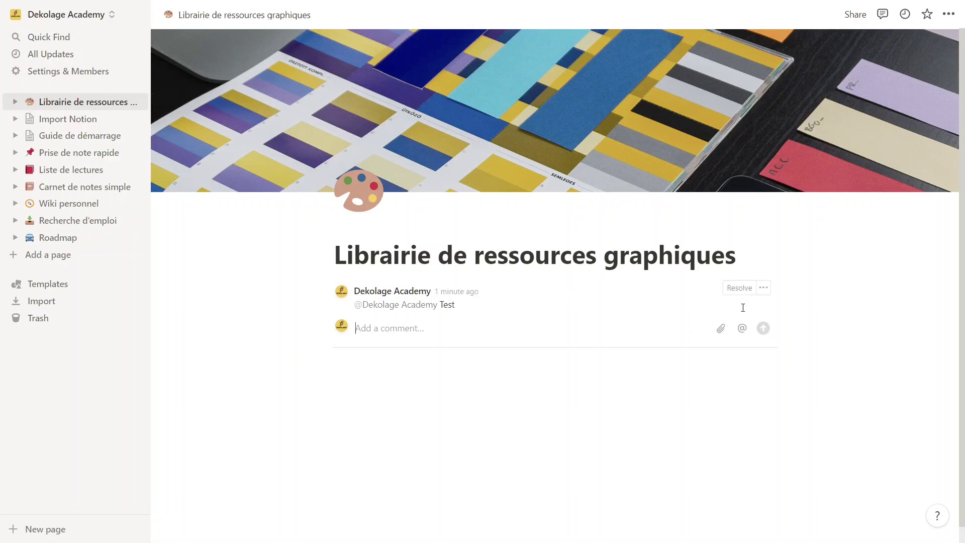
left_click(729, 299)
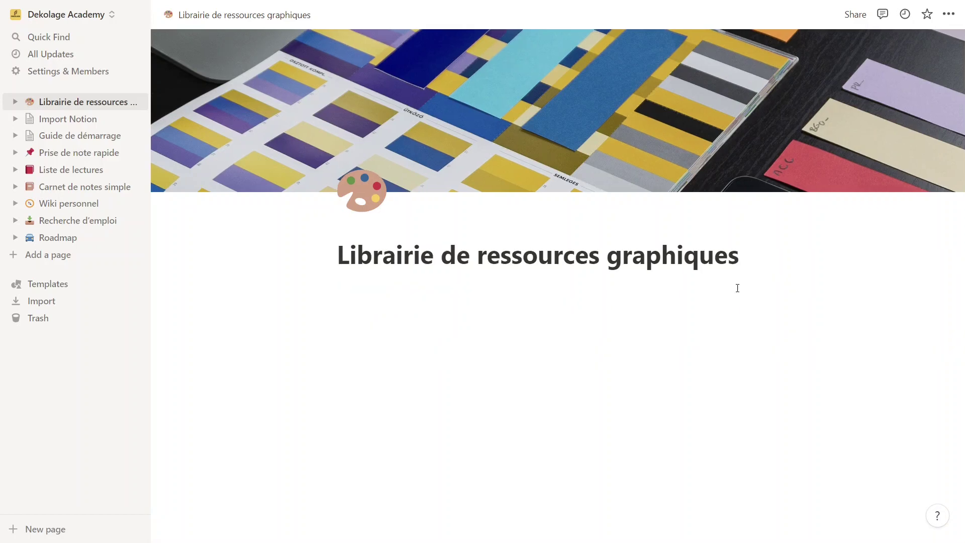
left_click(406, 285)
Step: Create a new page from the Roadmap template in the Design category
mouse_move(383, 250)
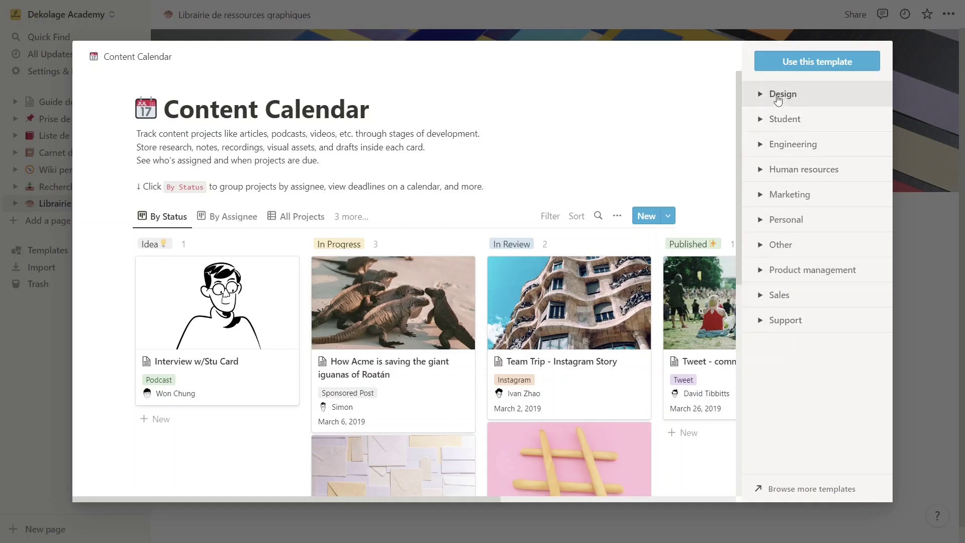
left_click(778, 99)
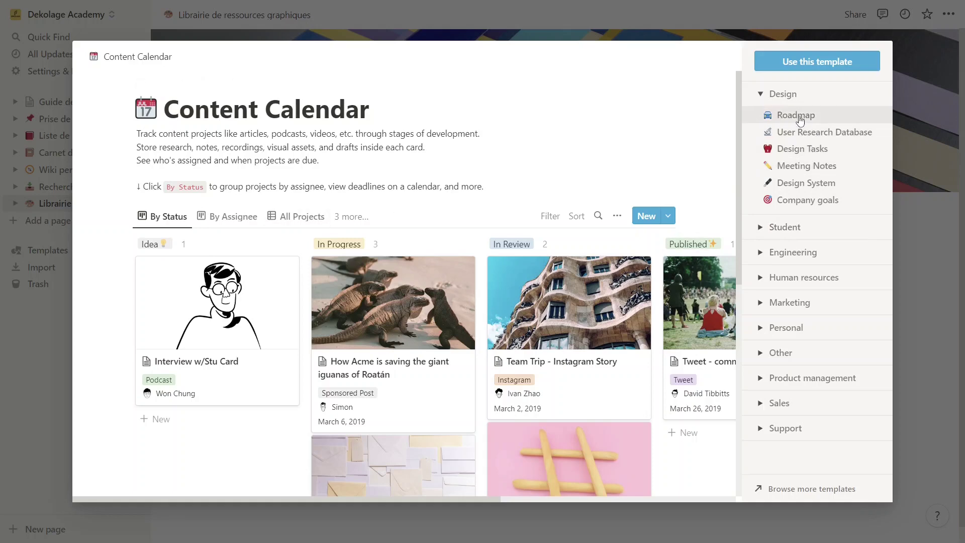
left_click(788, 120)
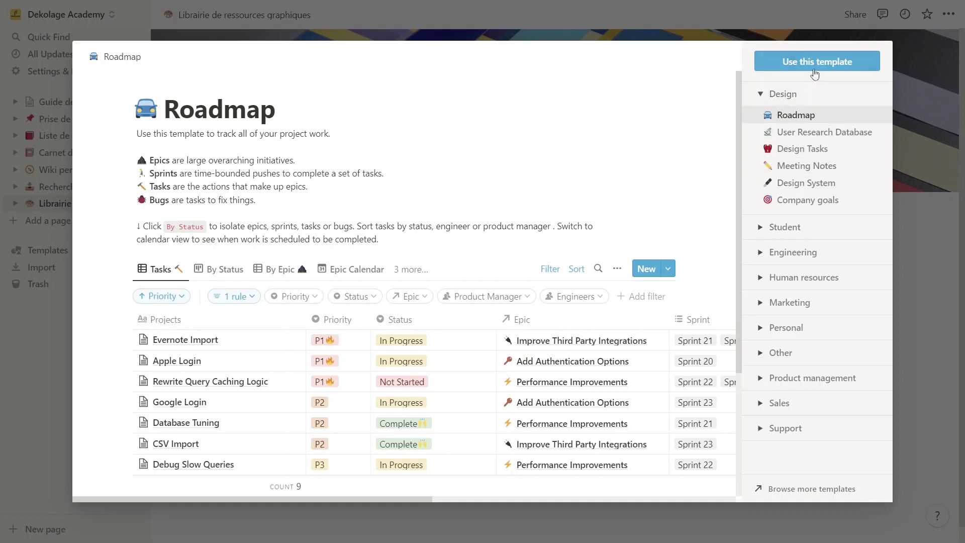
left_click(815, 65)
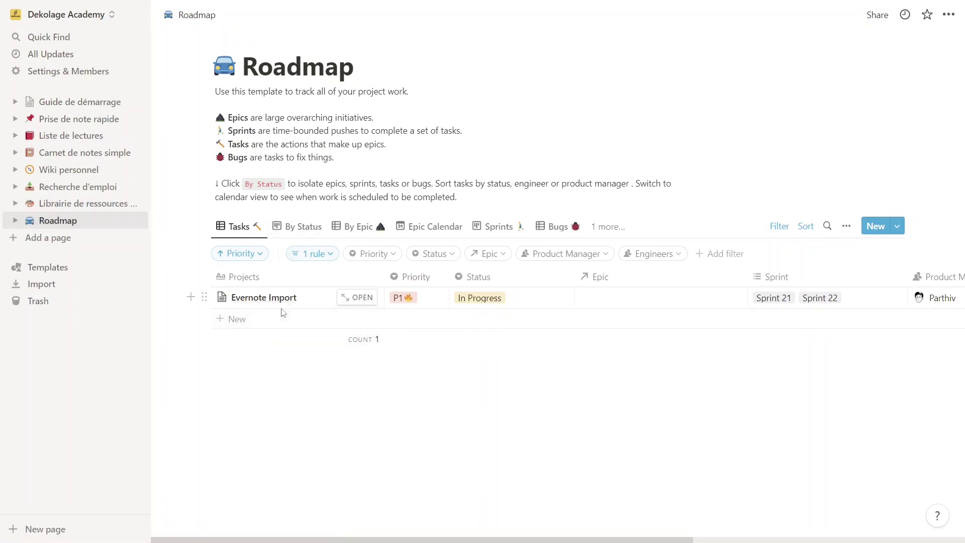
Step: Add a project named "Test" to the Tasks table and look through its Priority, Status and Sprint options without choosing any
left_click(263, 319)
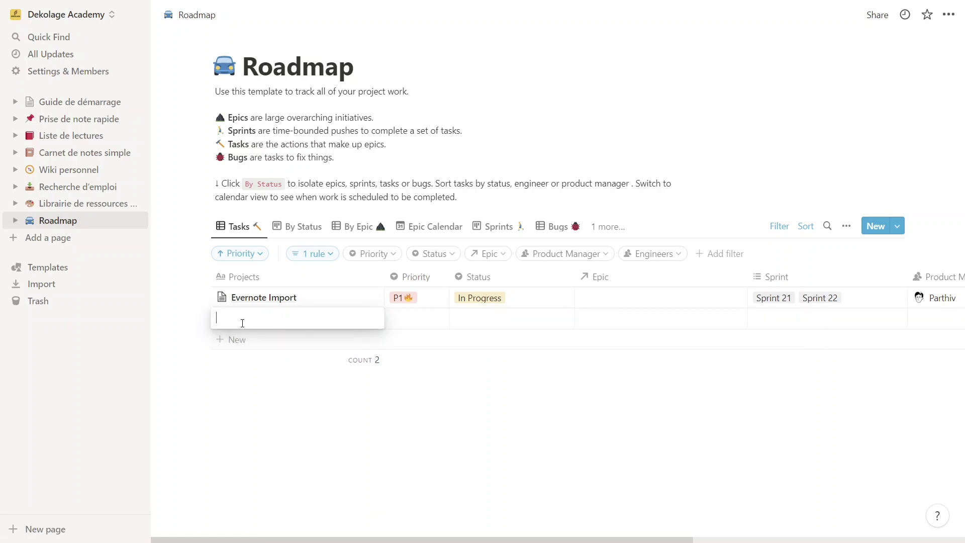
key("Return")
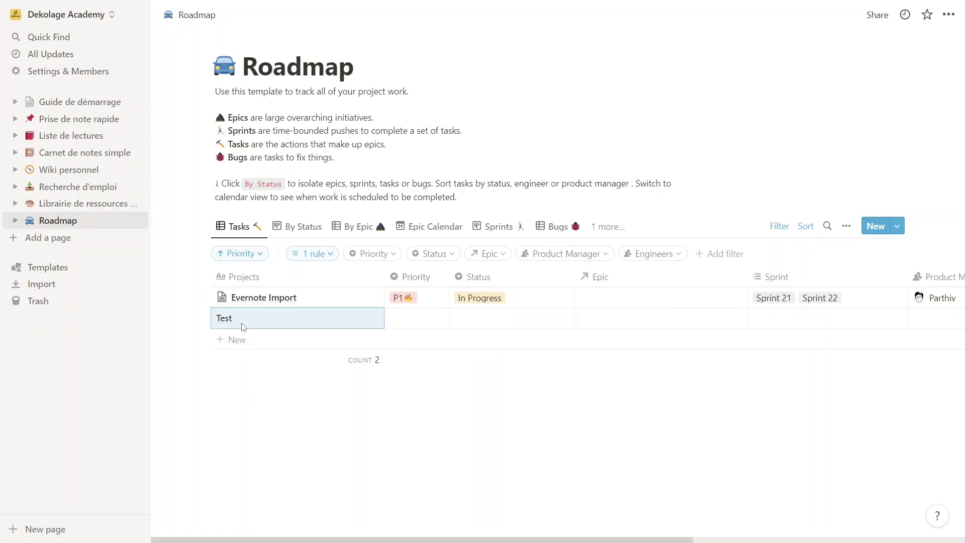
left_click(412, 320)
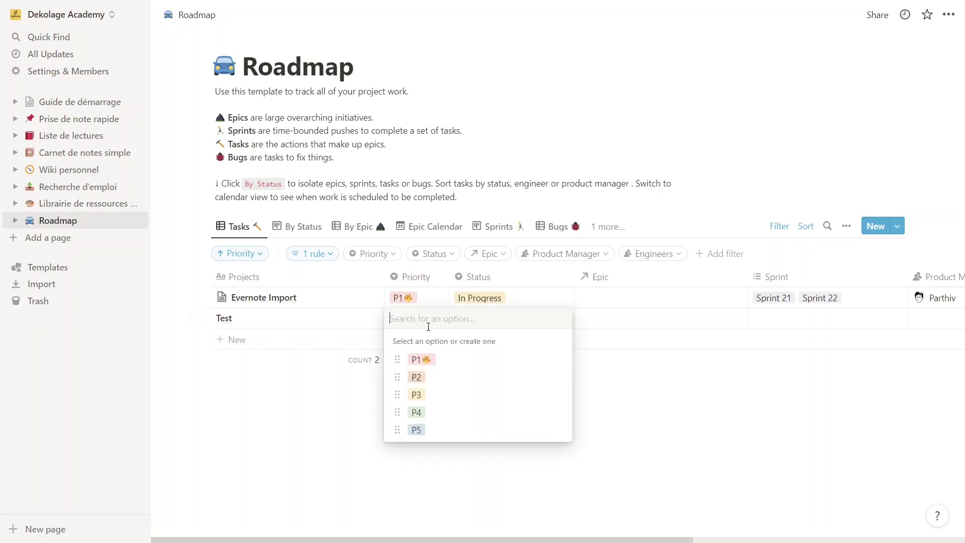
key("Escape")
left_click(498, 320)
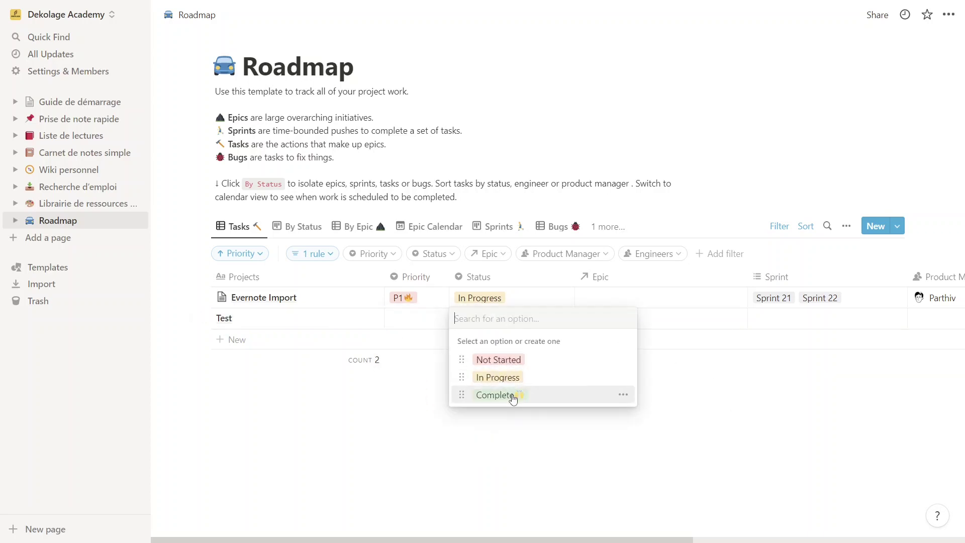
left_click(718, 366)
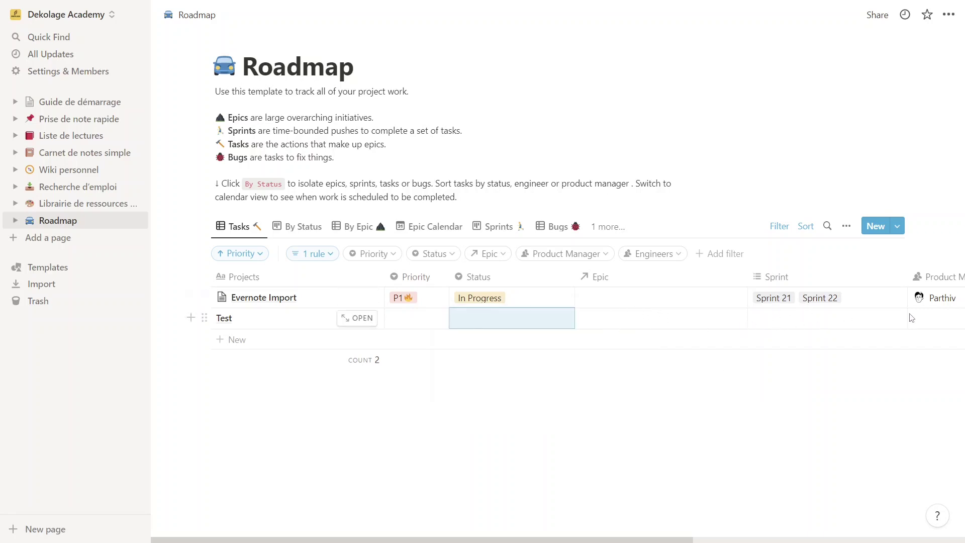
left_click(768, 326)
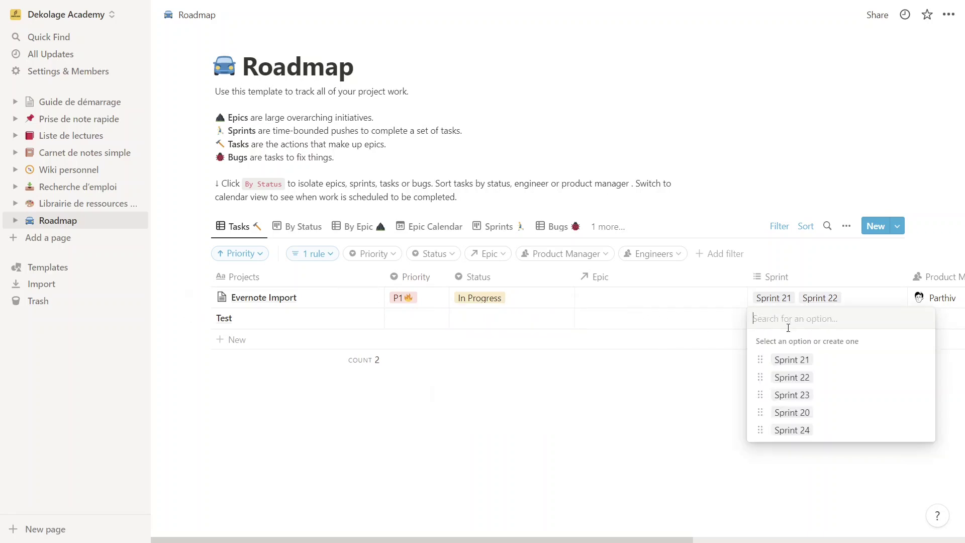
left_click(683, 394)
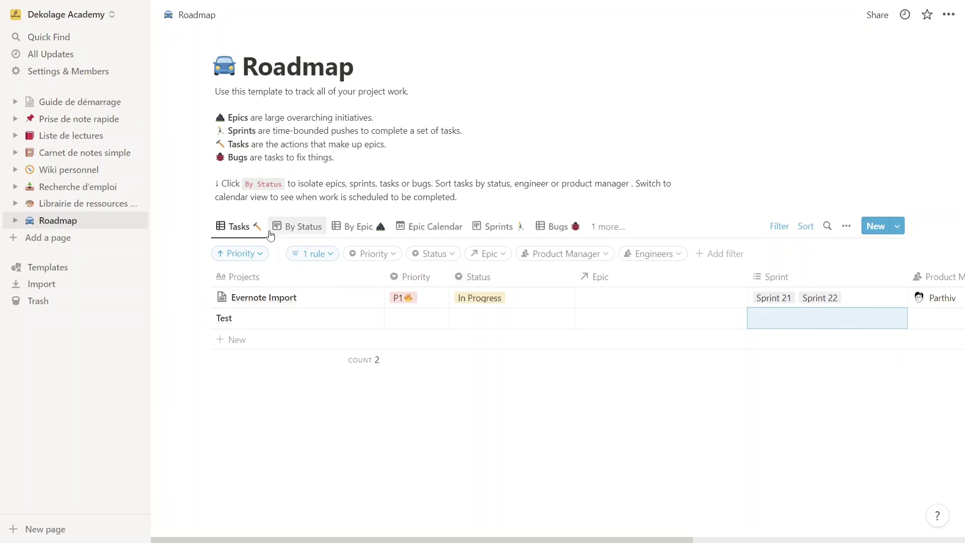
Step: Look through the roadmap's By Status and By Epic views, filters and search, and the entry templates available in the Tasks view
left_click(308, 231)
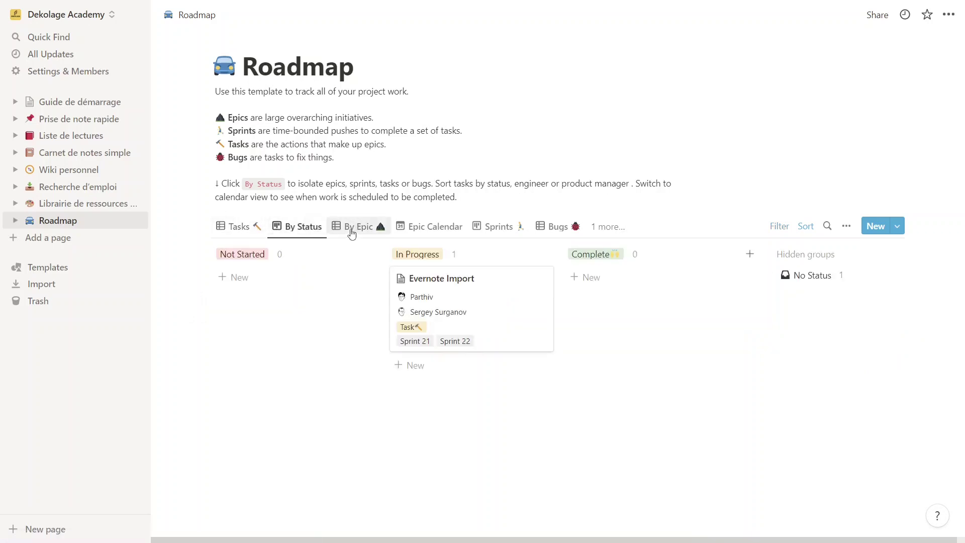
left_click(352, 229)
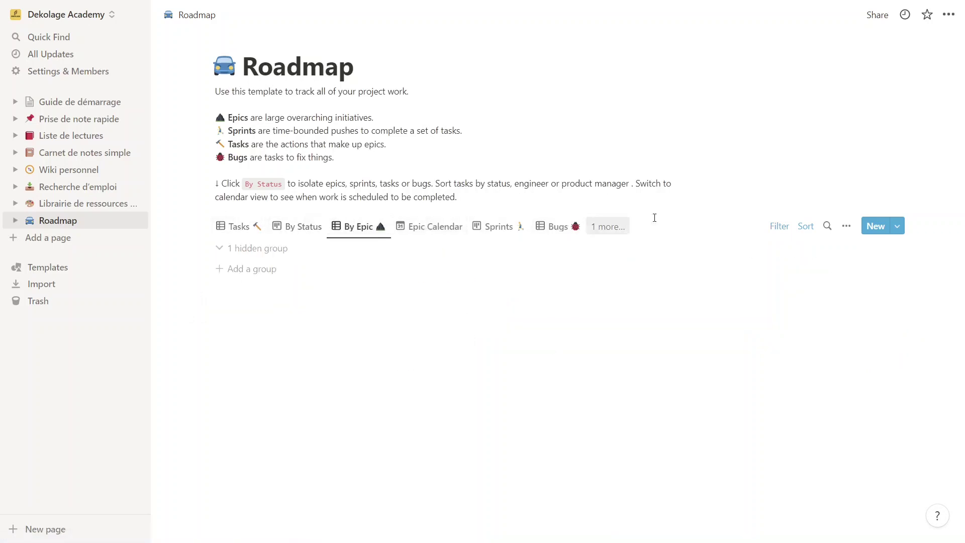
left_click(779, 226)
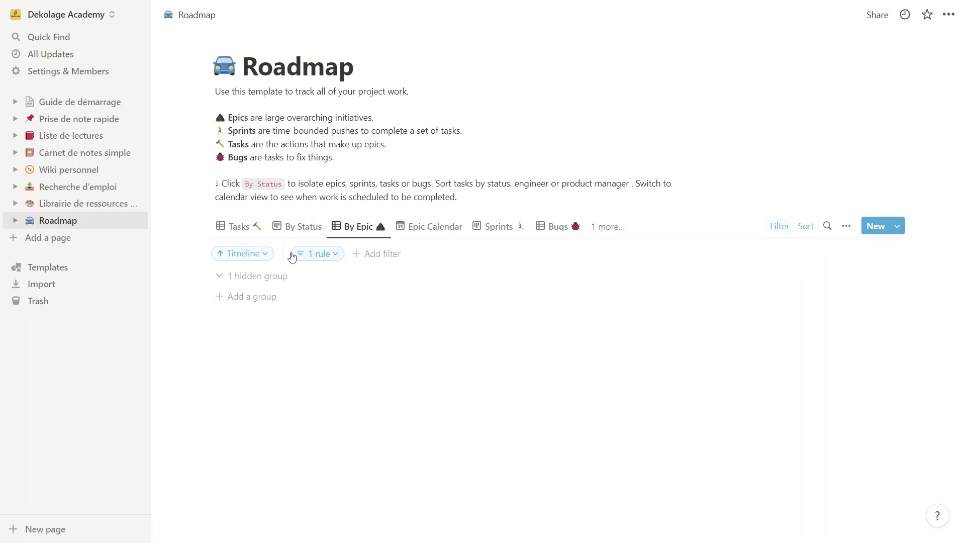
left_click(827, 225)
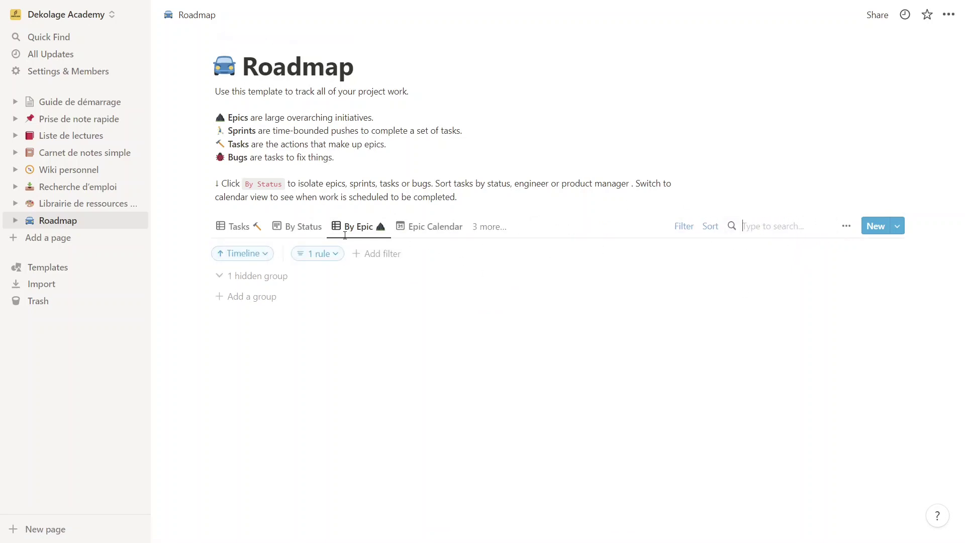
left_click(234, 226)
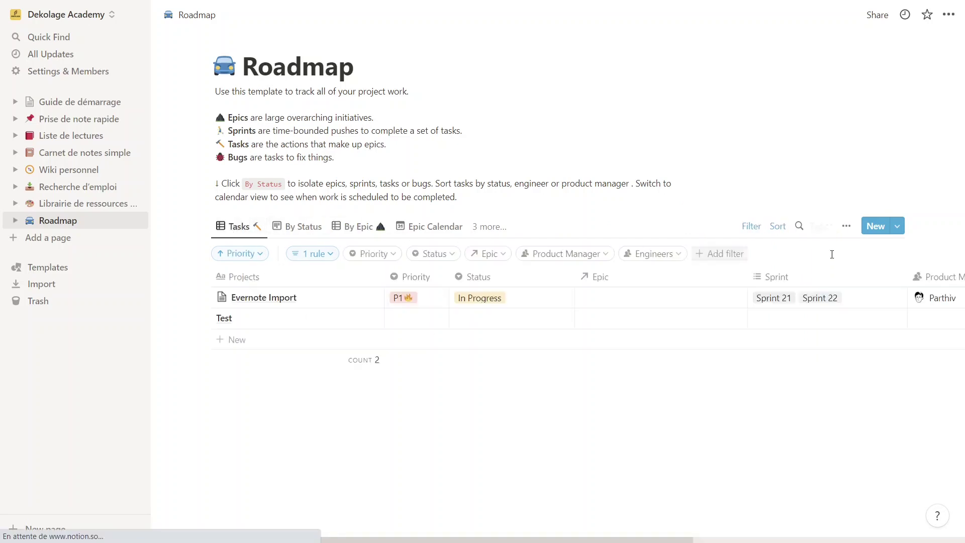
left_click(898, 227)
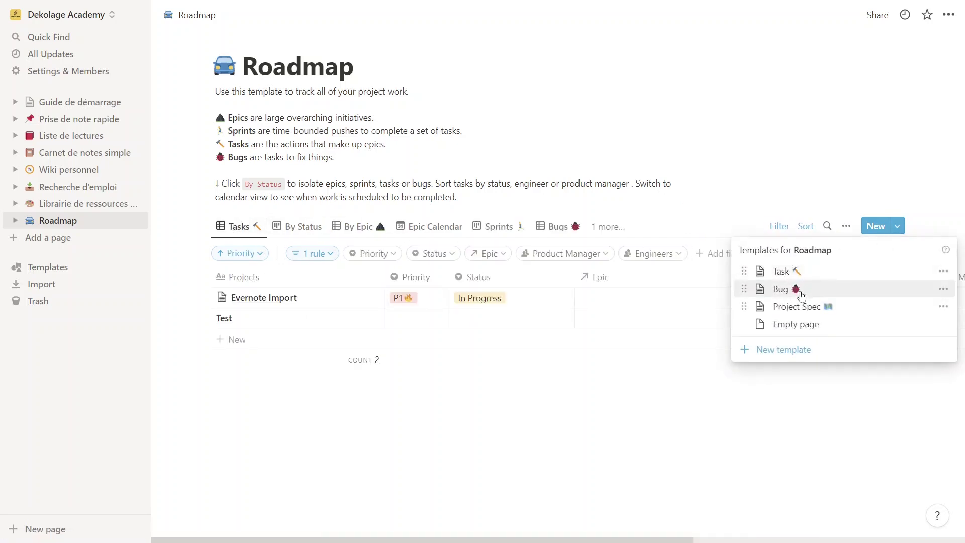
left_click(470, 402)
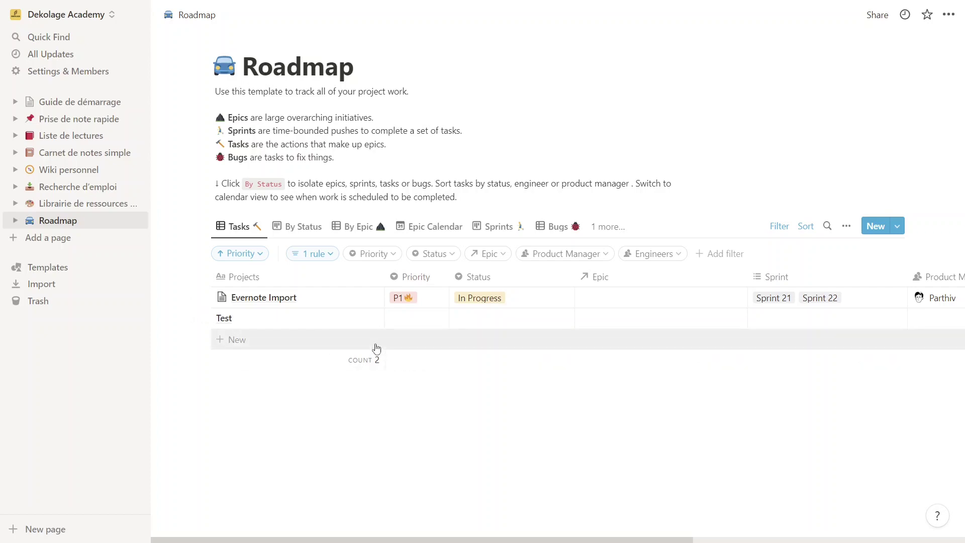
Step: Import the Word document "Import Notion" from the Notion folder as a new page
left_click(50, 284)
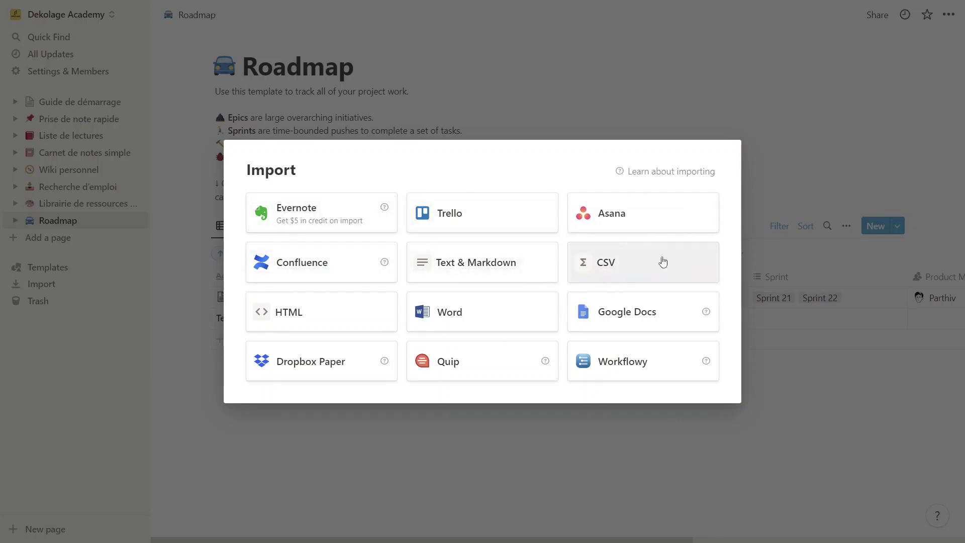
left_click(464, 305)
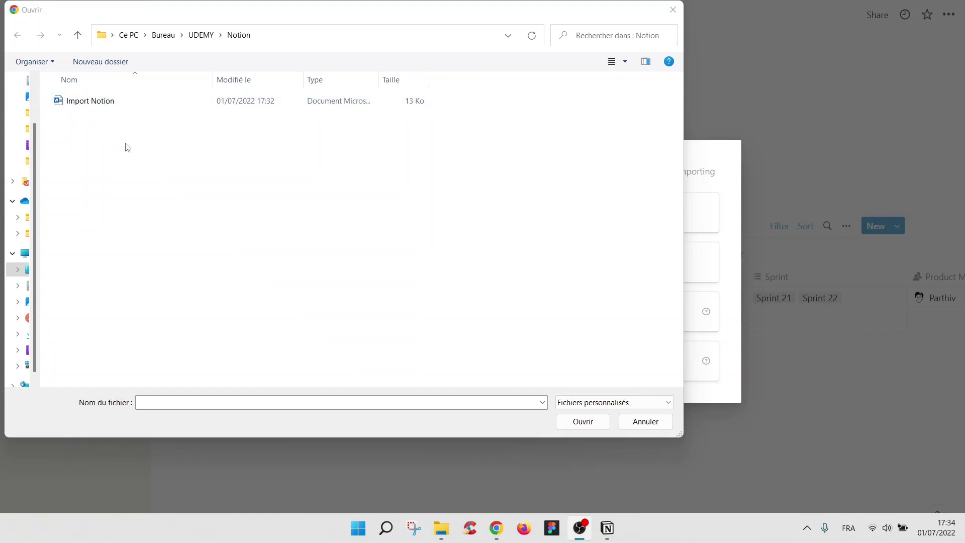
double_click(94, 102)
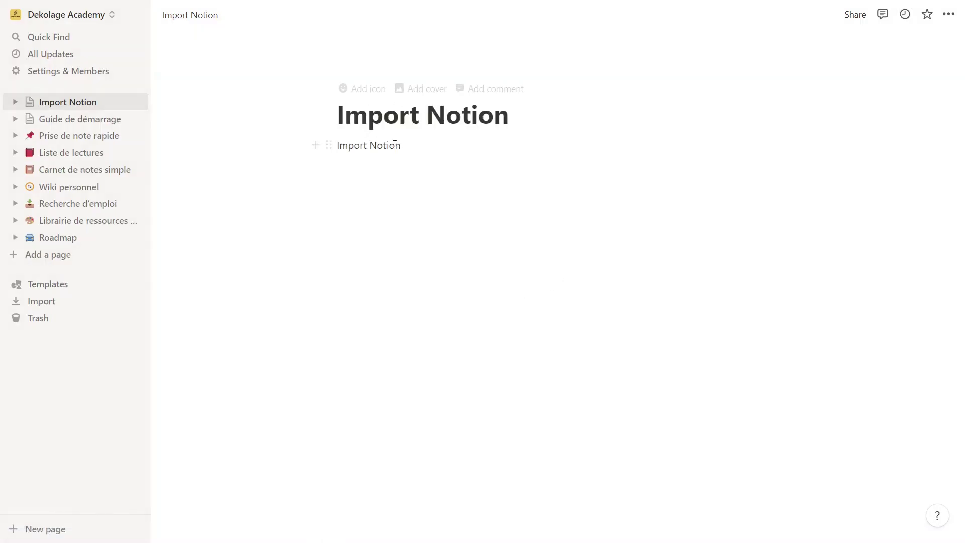
Step: Select the imported "Import Notion" body text to view its formatting options, and return to the Roadmap page
left_click_drag(402, 145, 336, 145)
left_click(403, 153)
key("Return")
key("BackSpace")
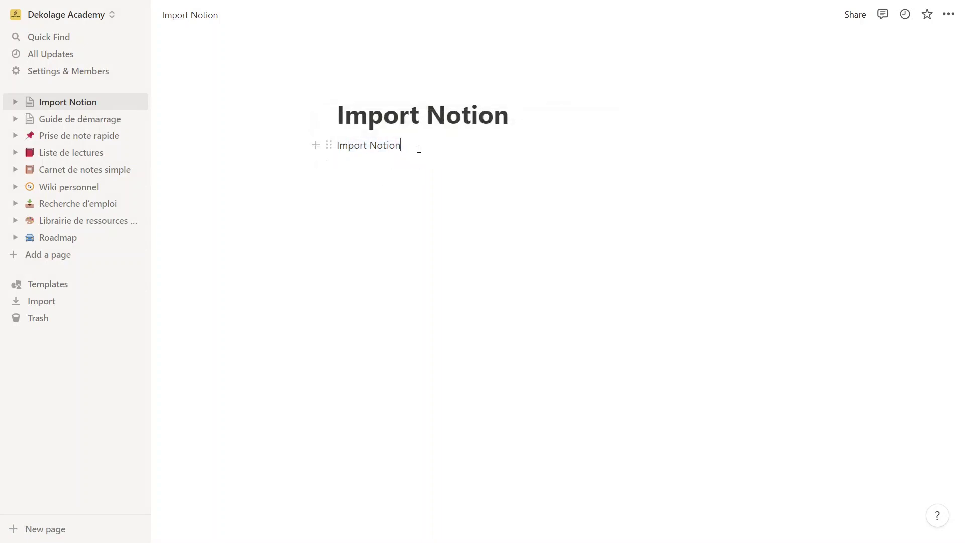
left_click_drag(418, 144, 339, 141)
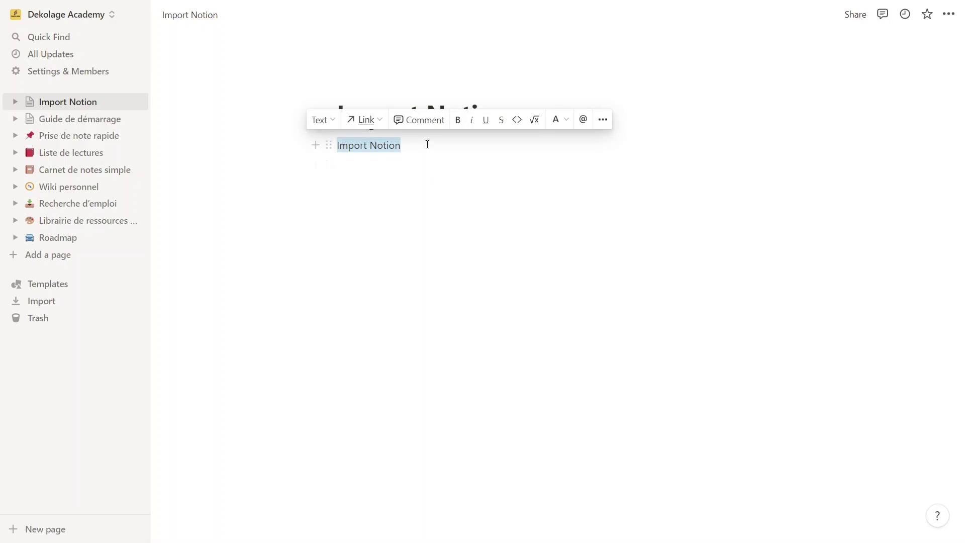
left_click(397, 190)
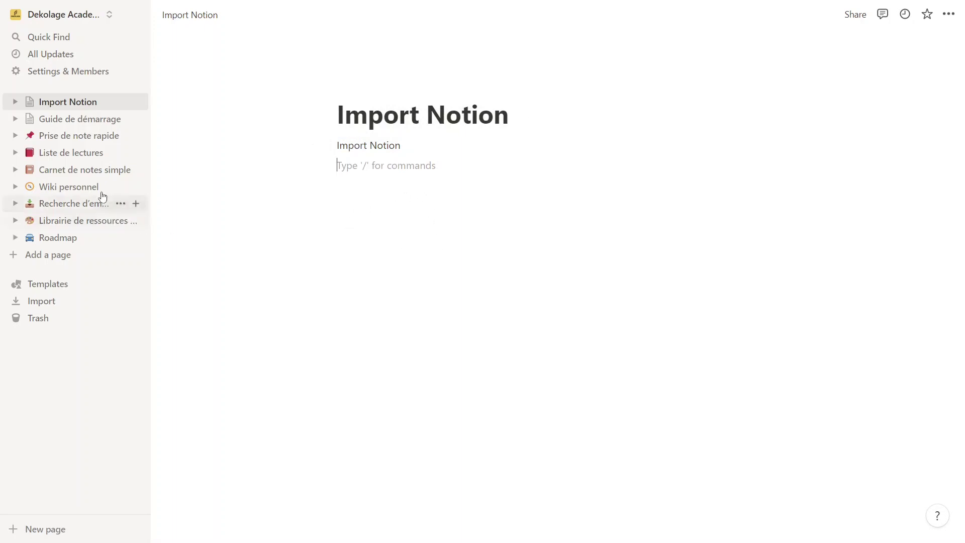
left_click(58, 238)
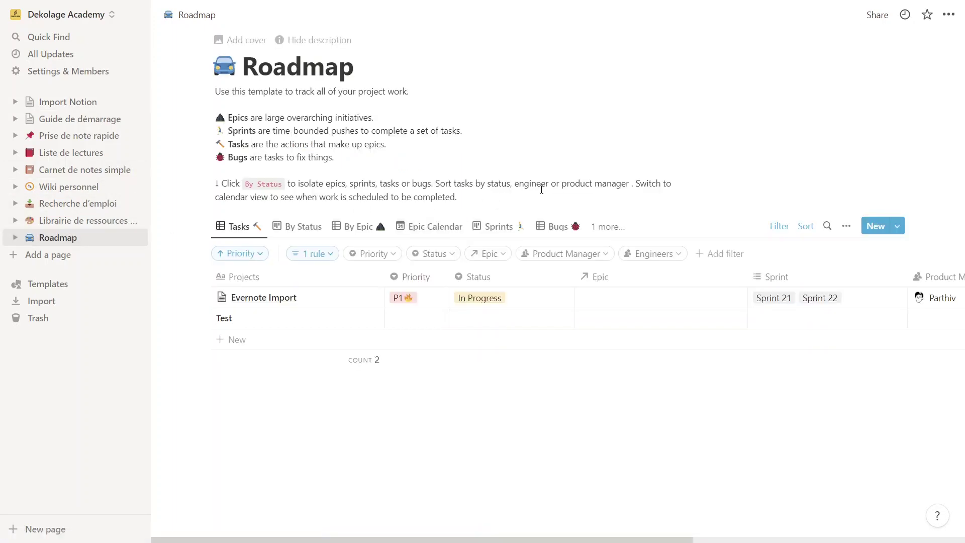